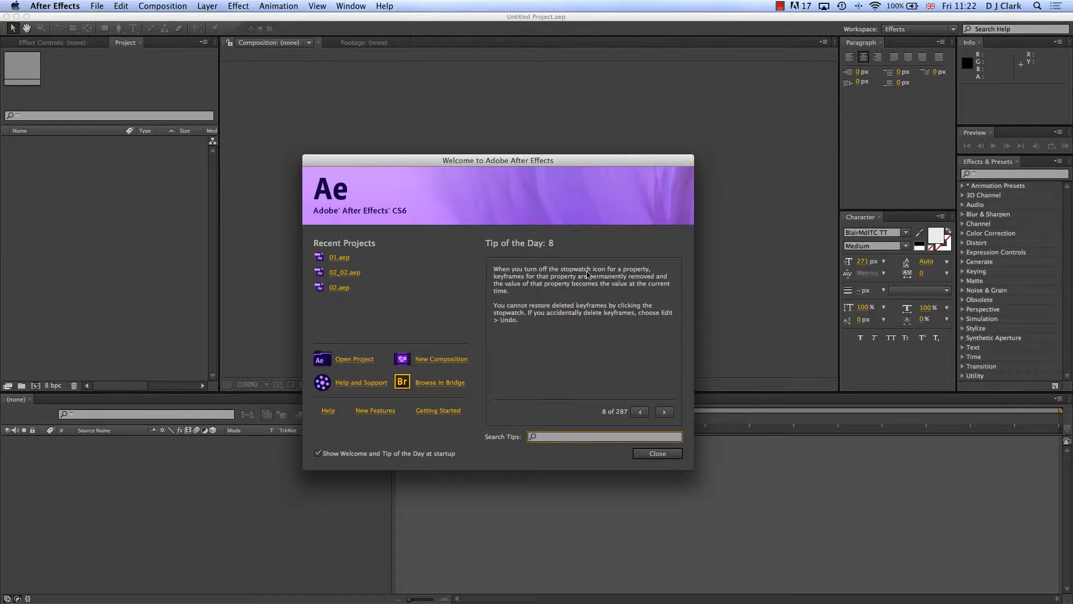
Dismiss the welcome window and choose the Effects workspace
click(657, 453)
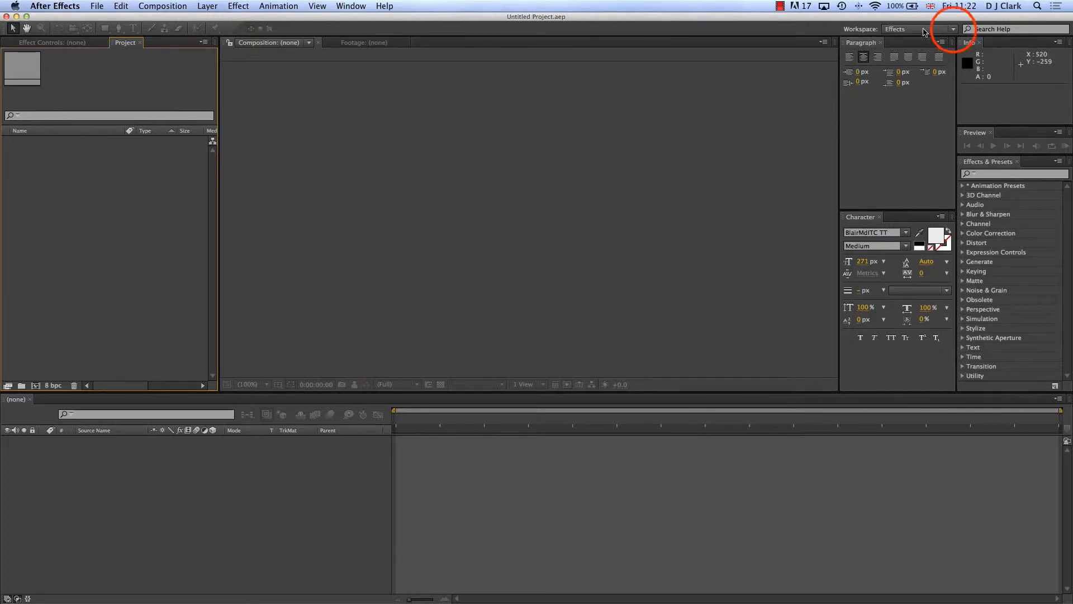
click(954, 29)
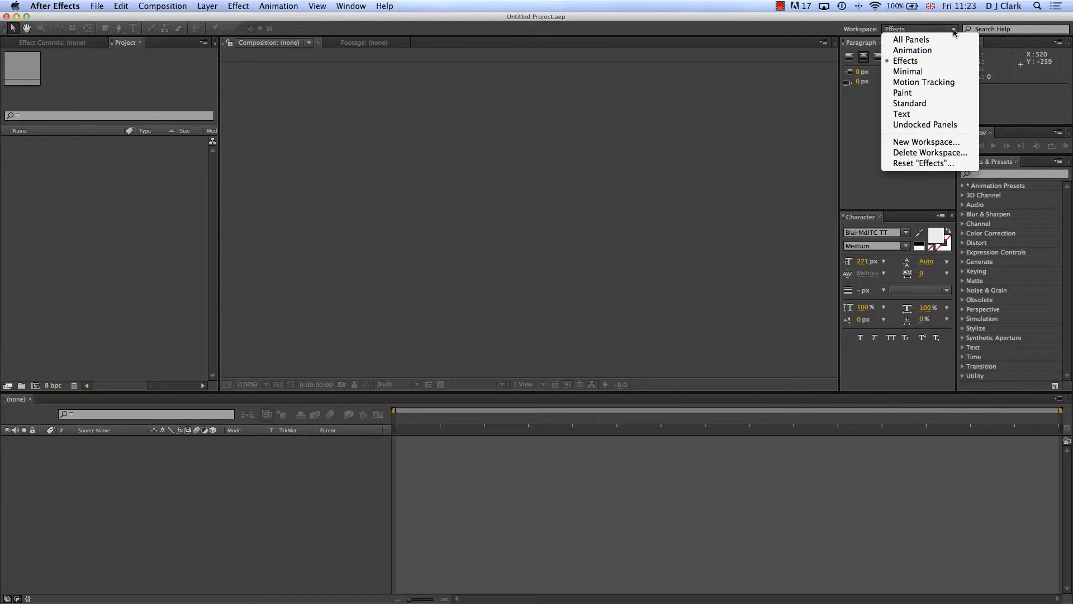
click(938, 61)
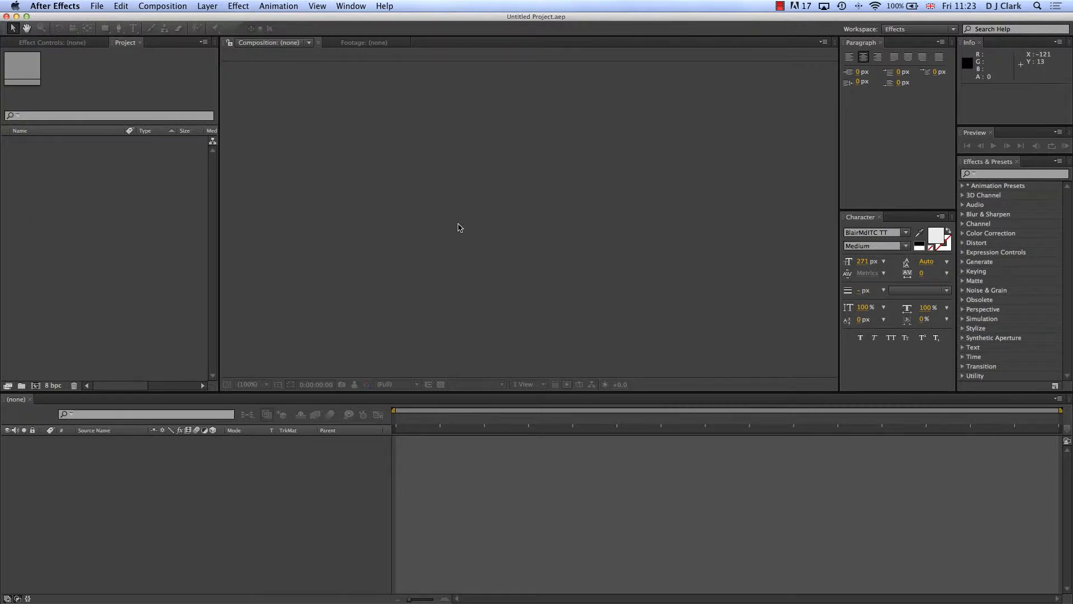
Start a footage import and preview 01.mov from folder 01
click(51, 200)
double_click(51, 199)
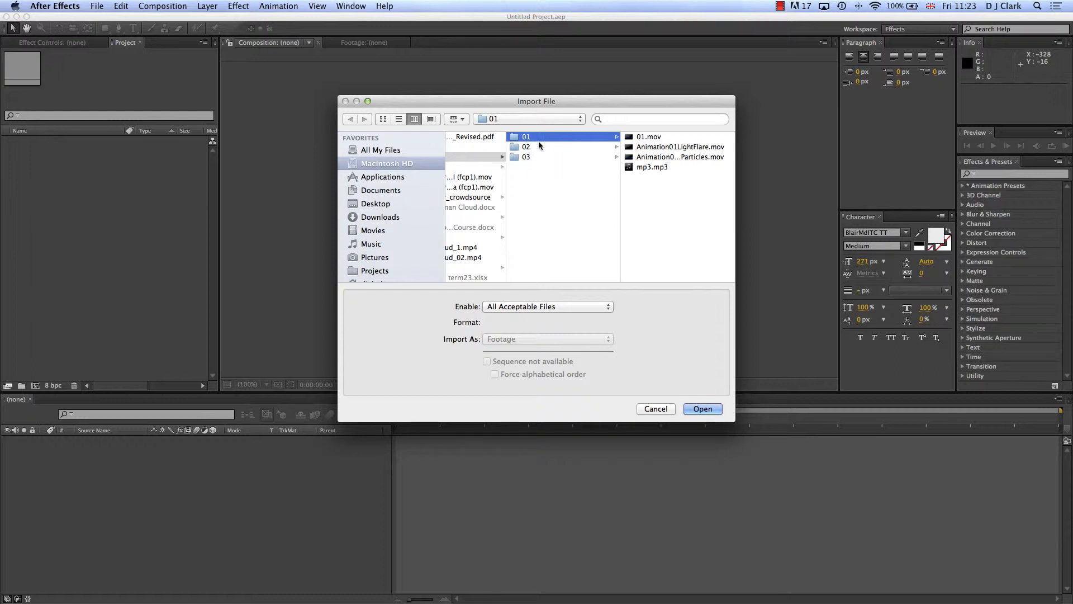
click(651, 137)
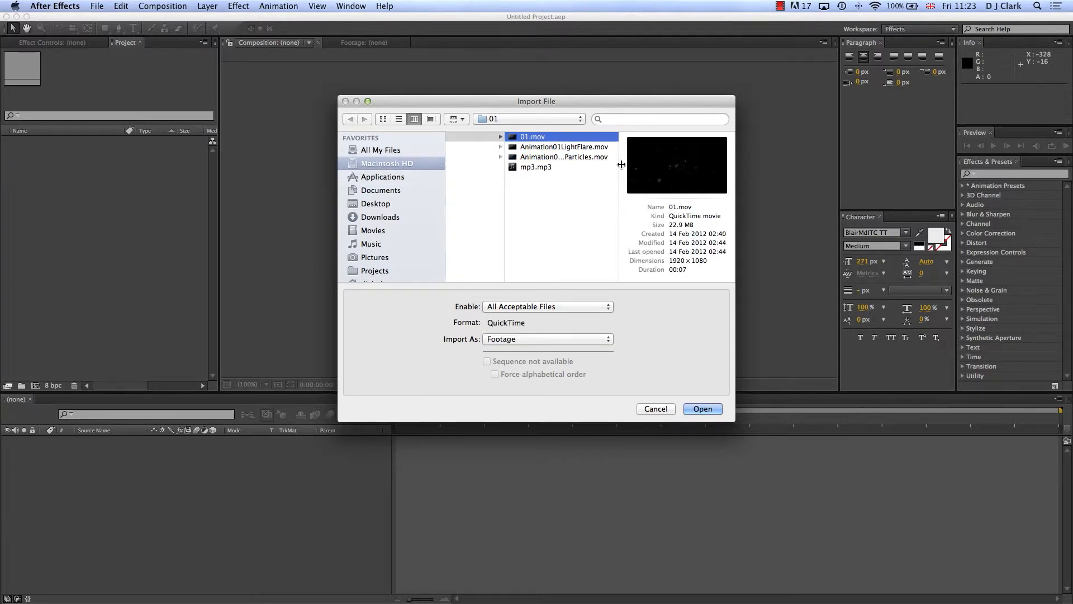
key(space)
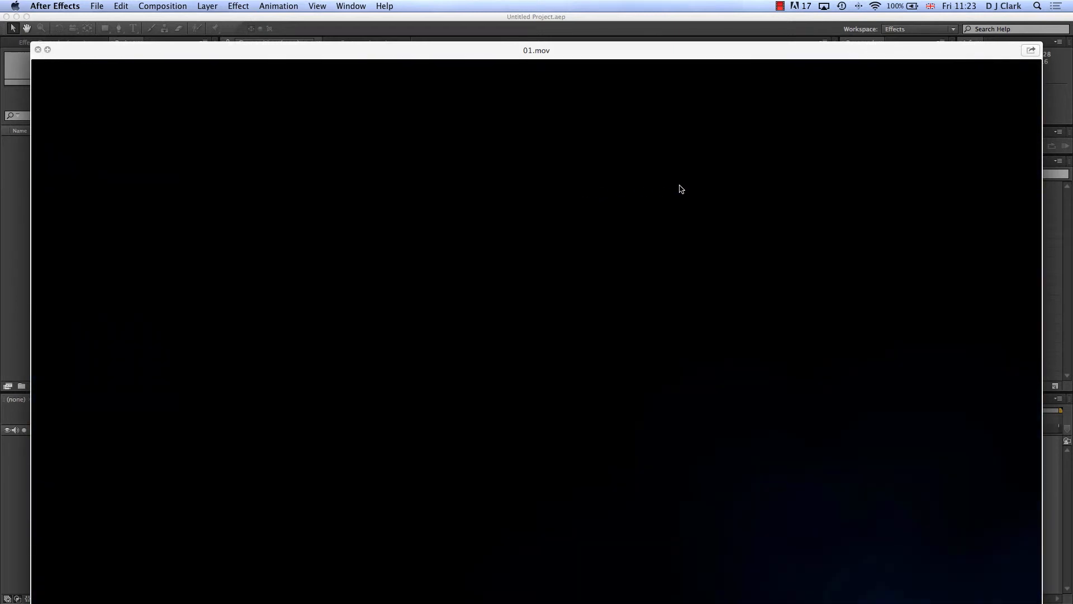
click(38, 50)
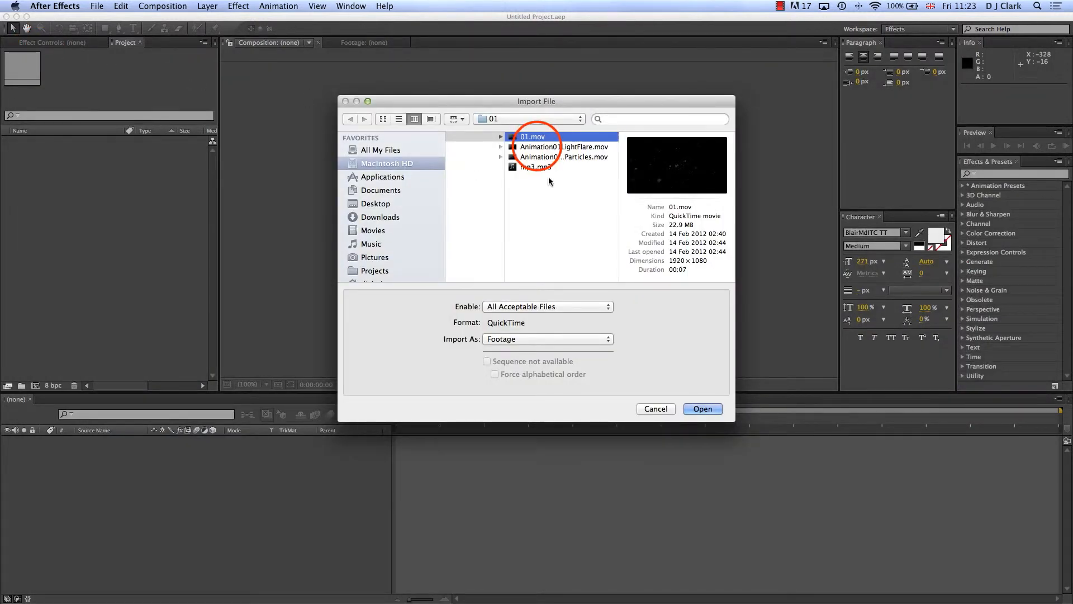
Import Animation01LightFlare.mov, Animation01SmokeParticles.mov and mp3.mp3 together as footage
click(536, 147)
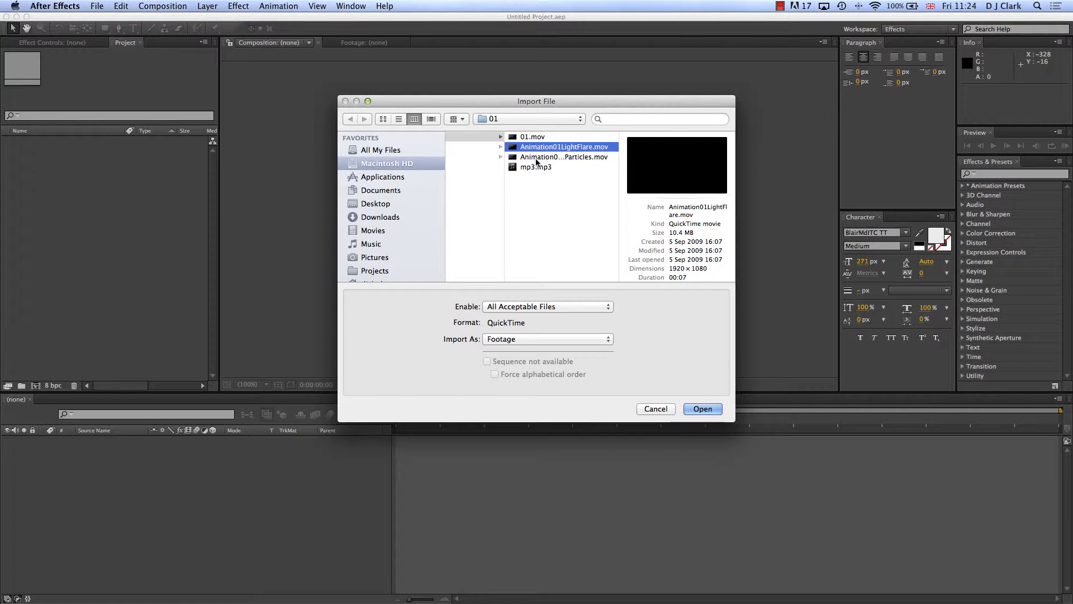
click(535, 159)
shift+click(535, 166)
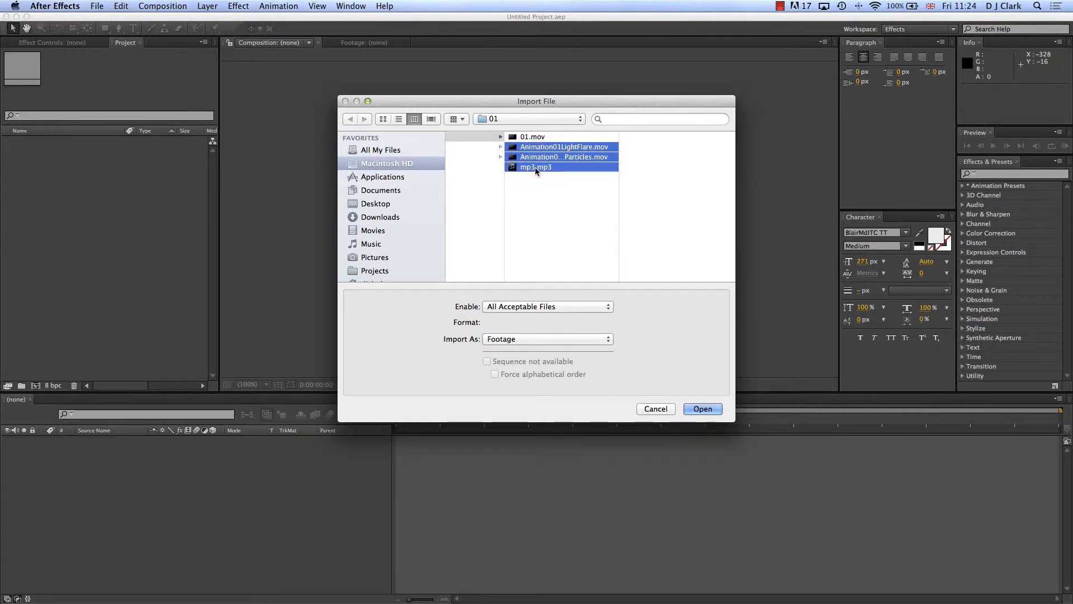
click(706, 408)
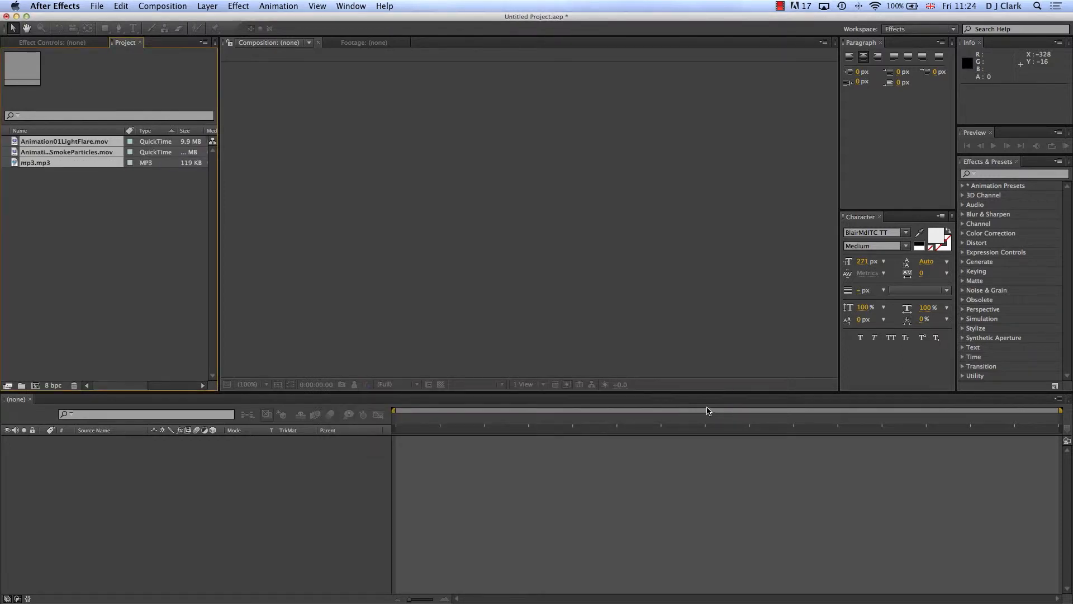
click(56, 202)
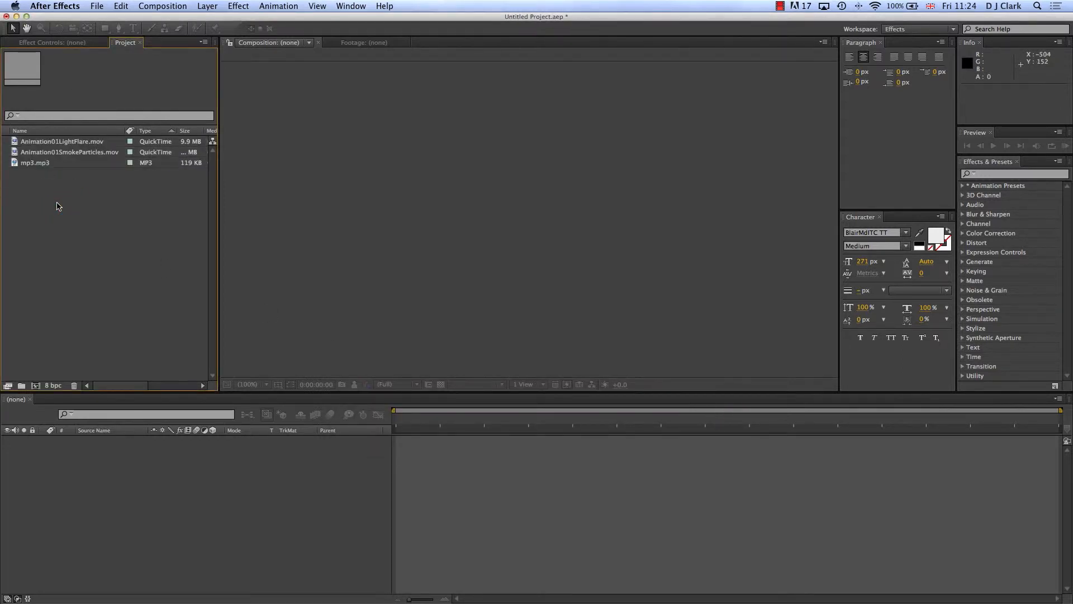
Create a new composition with the HDTV 1080 25 preset at 1920 x 1080 and 25 frames per second
click(170, 8)
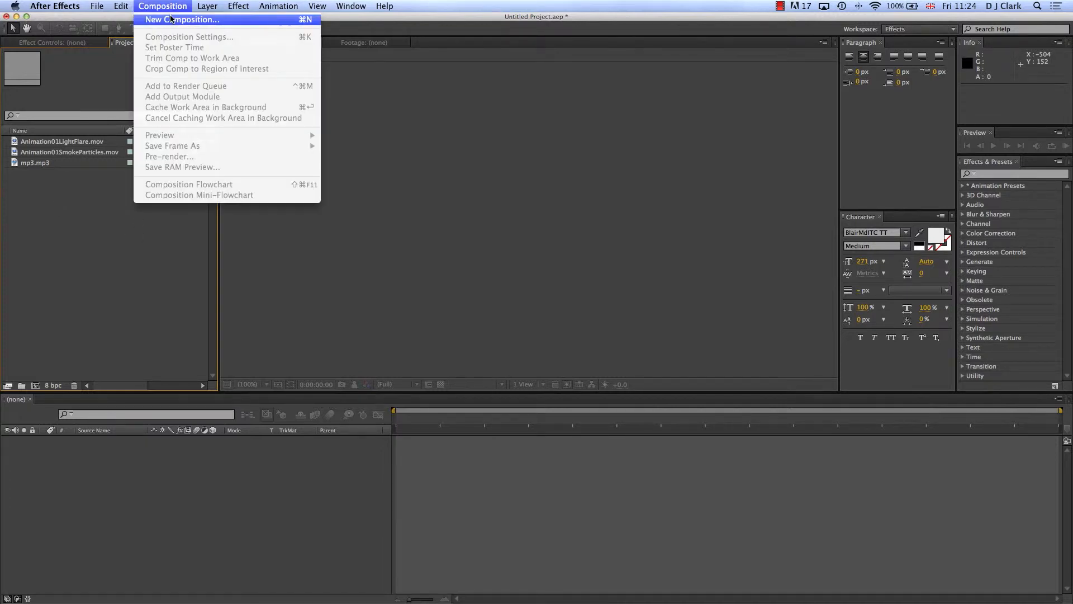
click(171, 20)
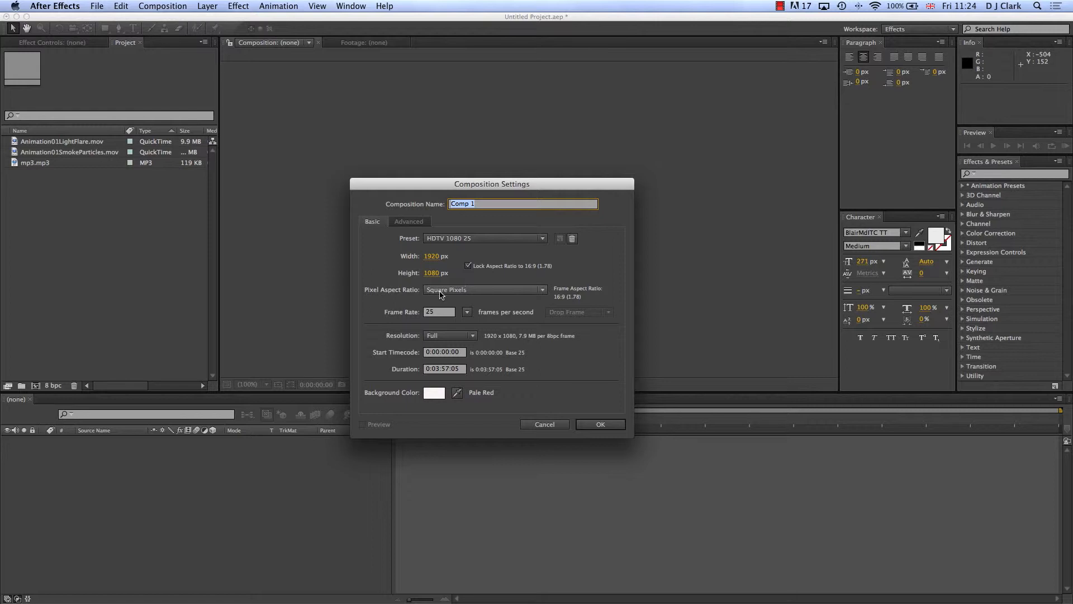
click(608, 426)
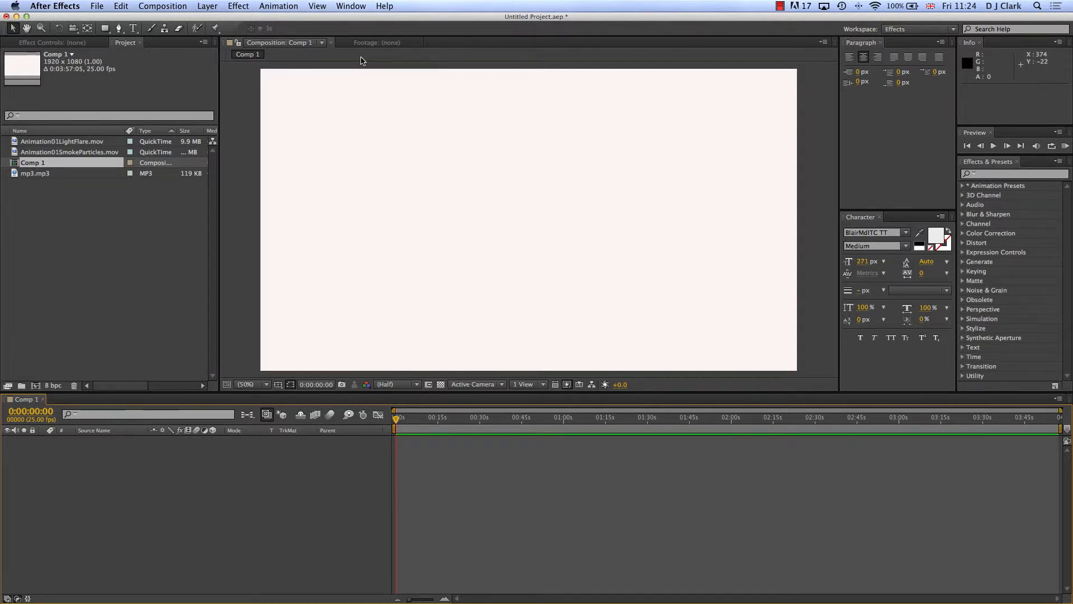
Add mp3.mp3 to the Comp 1 timeline and align its start with 0:00:00:00
click(16, 173)
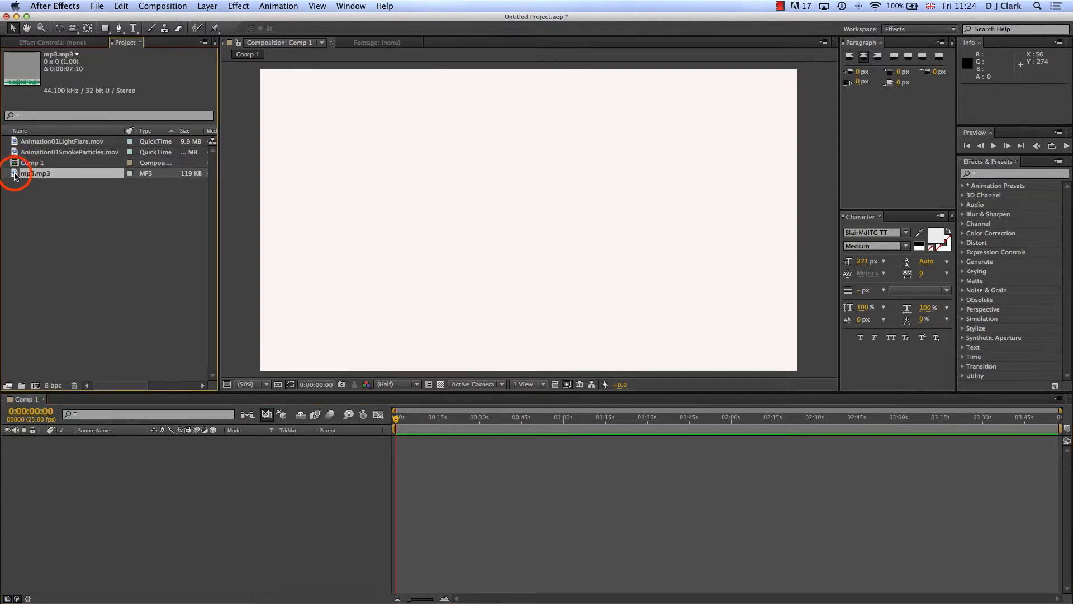
drag(15, 177, 405, 441)
click(409, 440)
click(411, 598)
drag(411, 600, 427, 600)
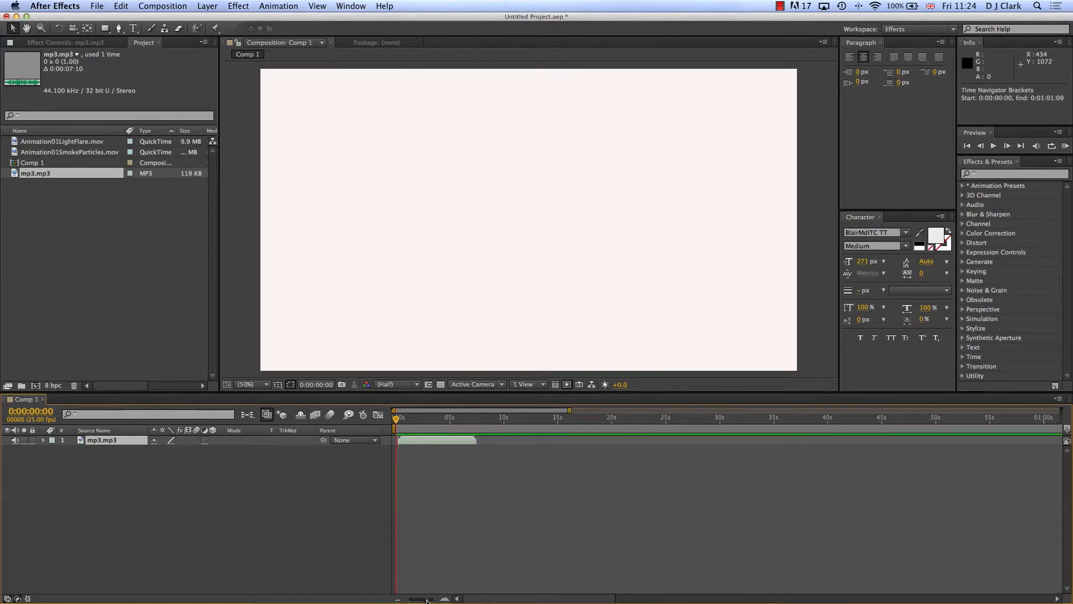
key(equal)
key(equal)
key(equal)
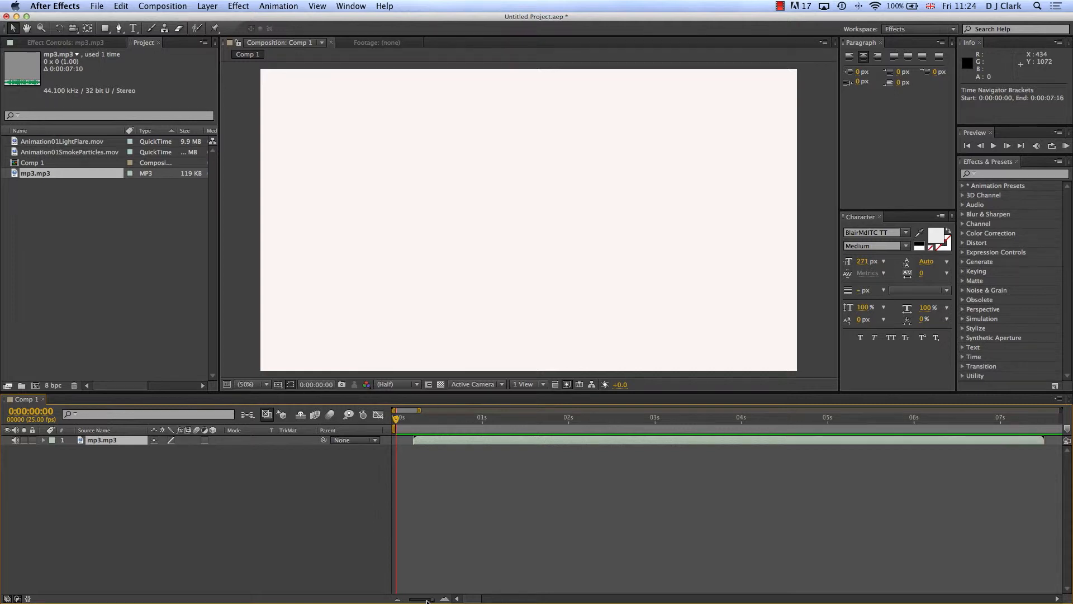
drag(526, 441, 504, 443)
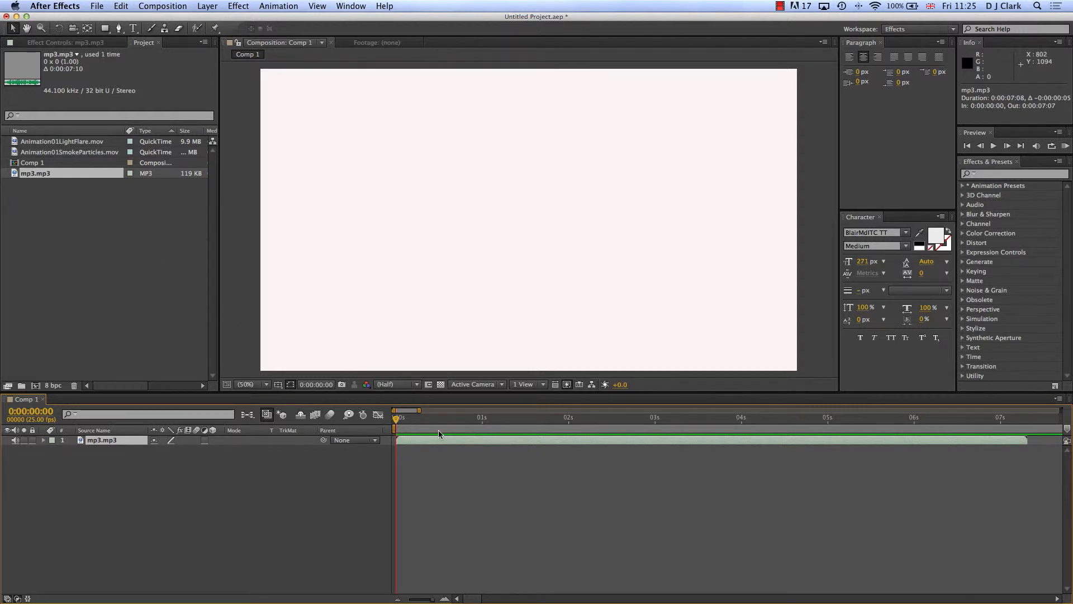
Play the composition from its start and run a RAM preview to hear the mp3.mp3 soundtrack
key(space)
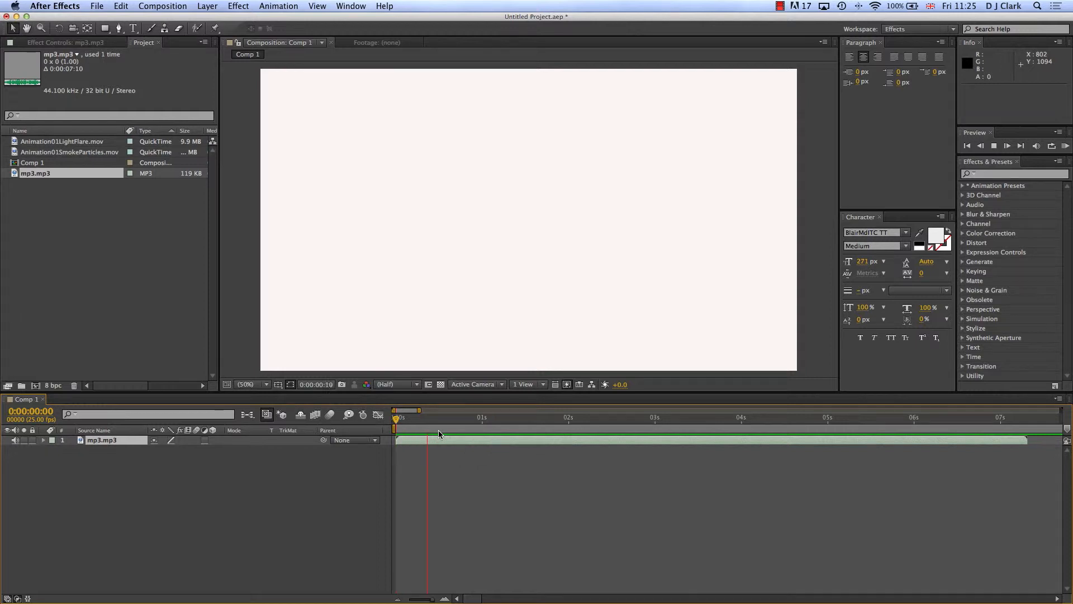
drag(506, 419, 472, 420)
key(Home)
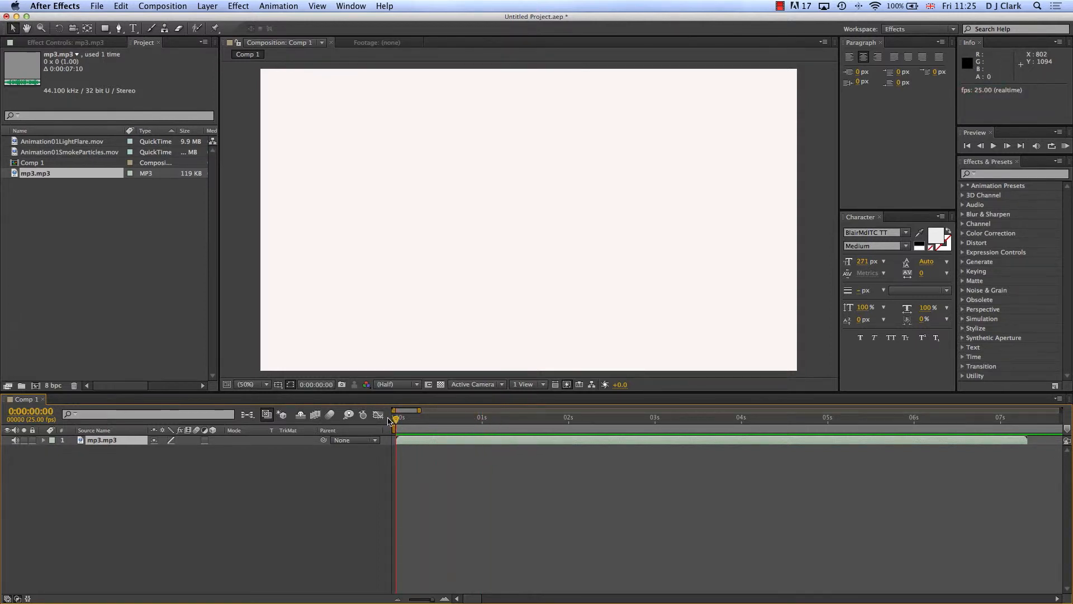
click(1065, 148)
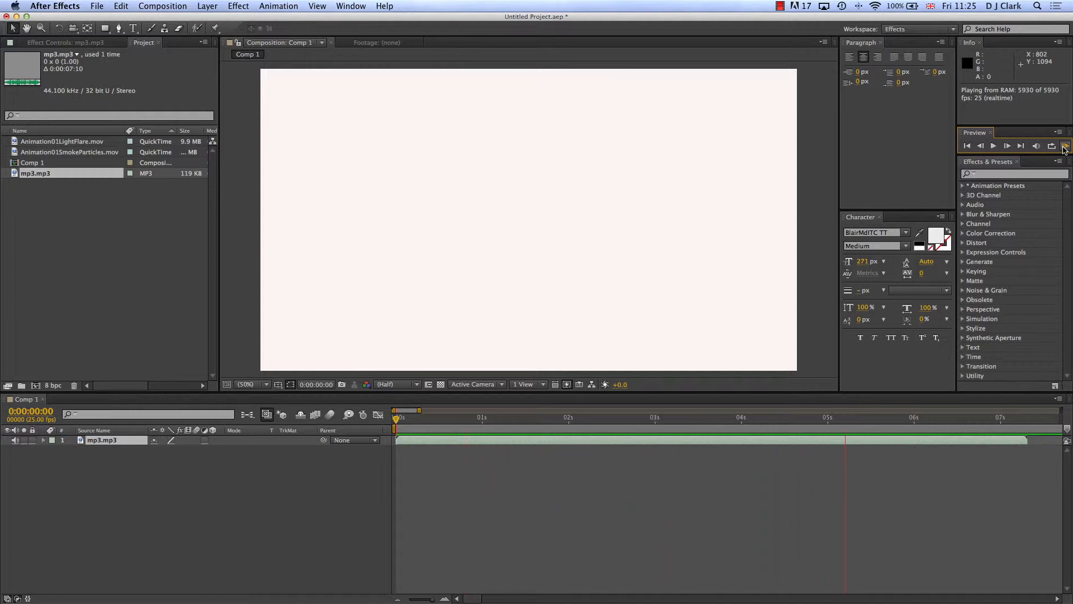
click(1065, 147)
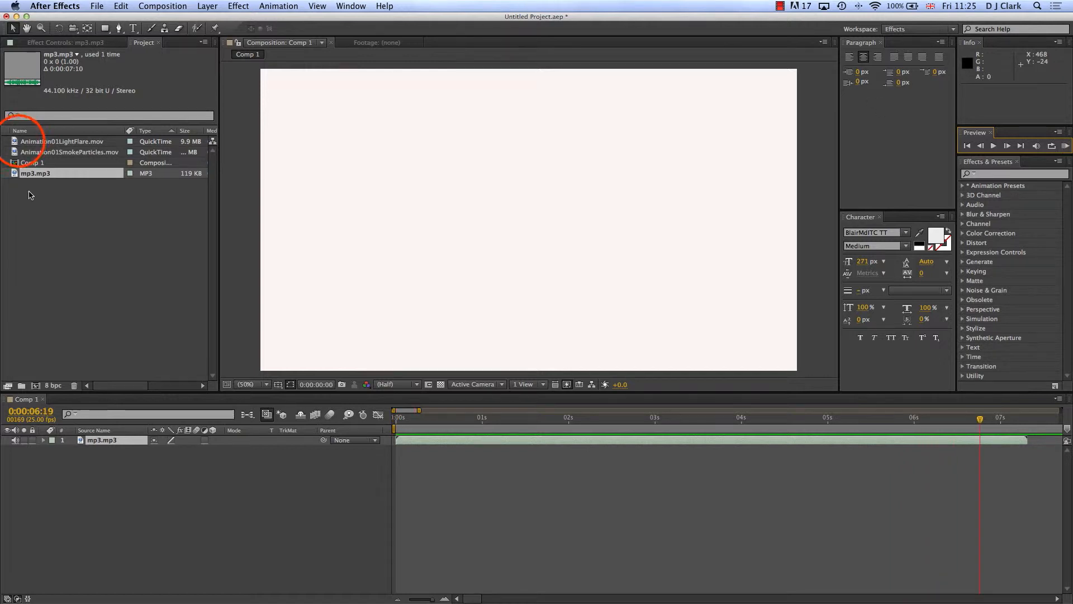
Add Animation01LightFlare.mov to the timeline above the audio layer, starting at the beginning of the composition
click(21, 143)
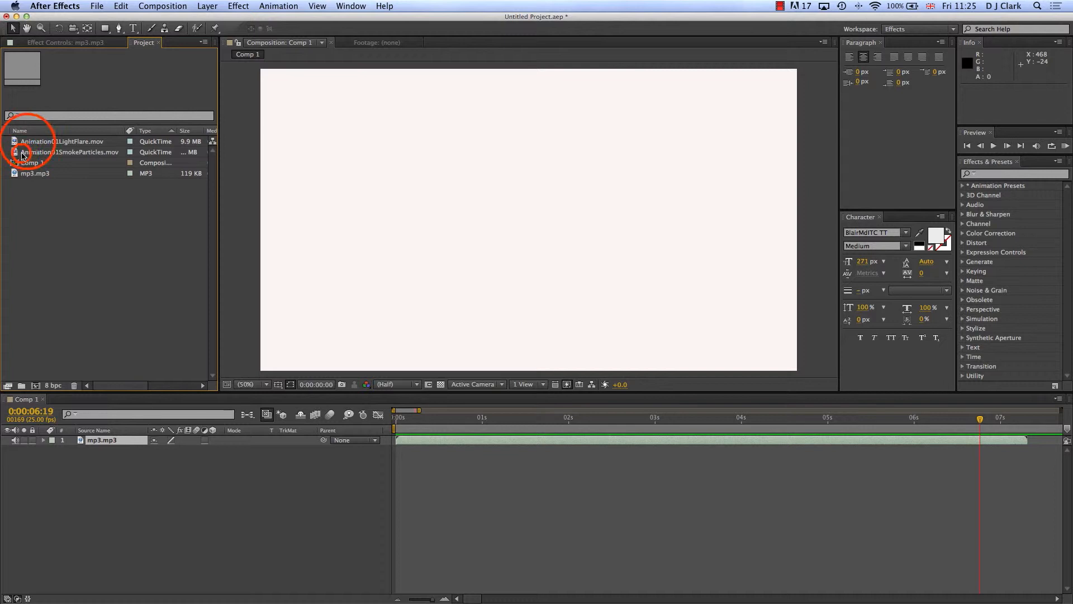
click(23, 152)
click(18, 143)
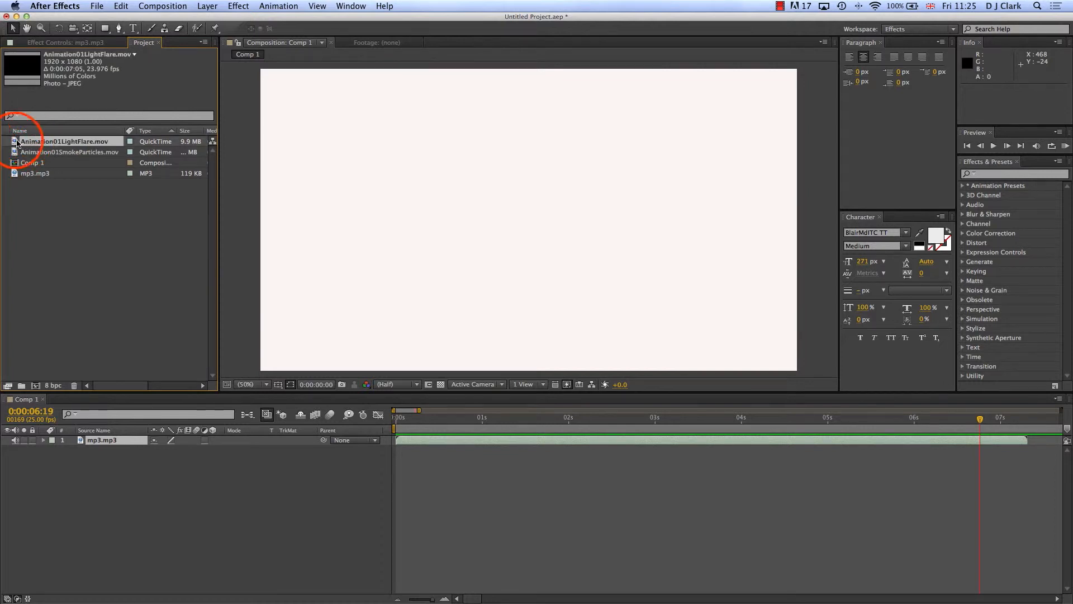
drag(15, 143, 422, 441)
Add Animation01SmokeParticles.mov as the uppermost layer, starting at 0:00:00:00
click(39, 156)
drag(39, 156, 31, 152)
drag(90, 229, 400, 435)
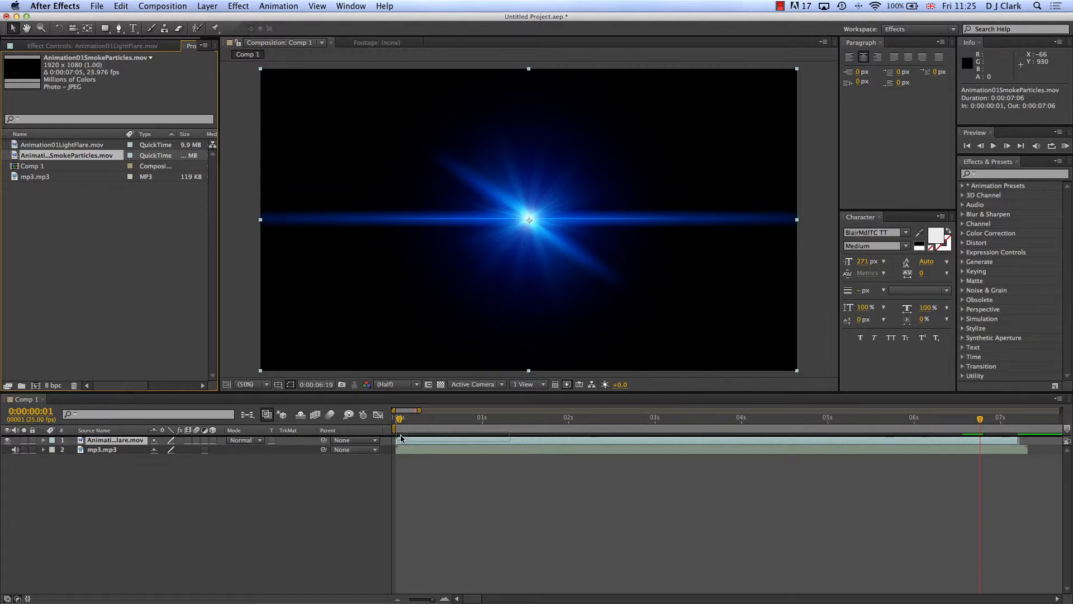
drag(401, 439, 402, 439)
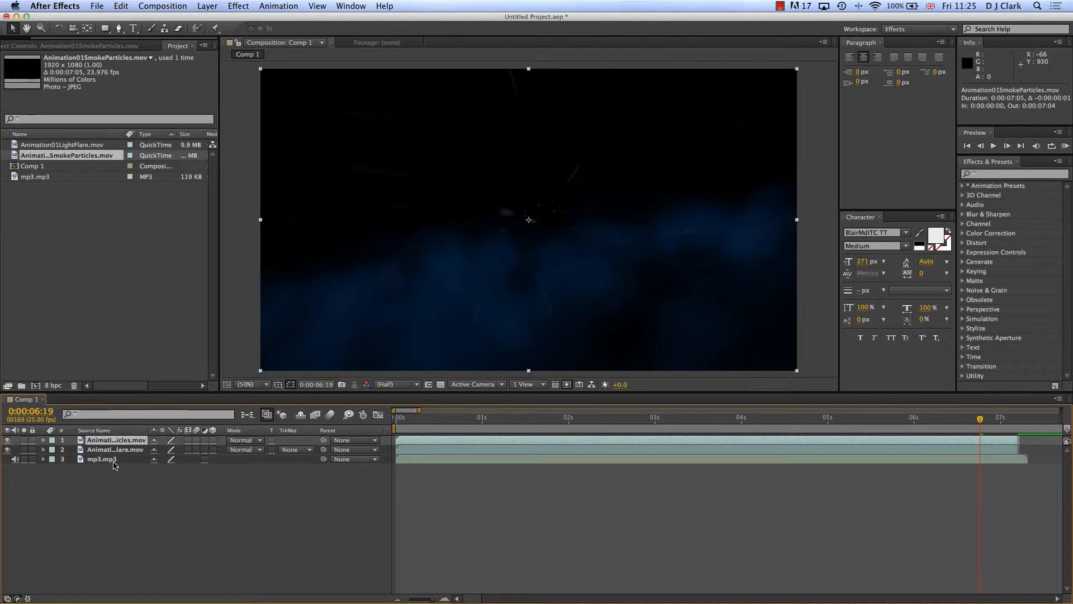
Set the SmokeParticles layer's blending mode to Add
mouse_move(417, 419)
mouse_down()
mouse_move(861, 438)
mouse_move(436, 425)
mouse_up()
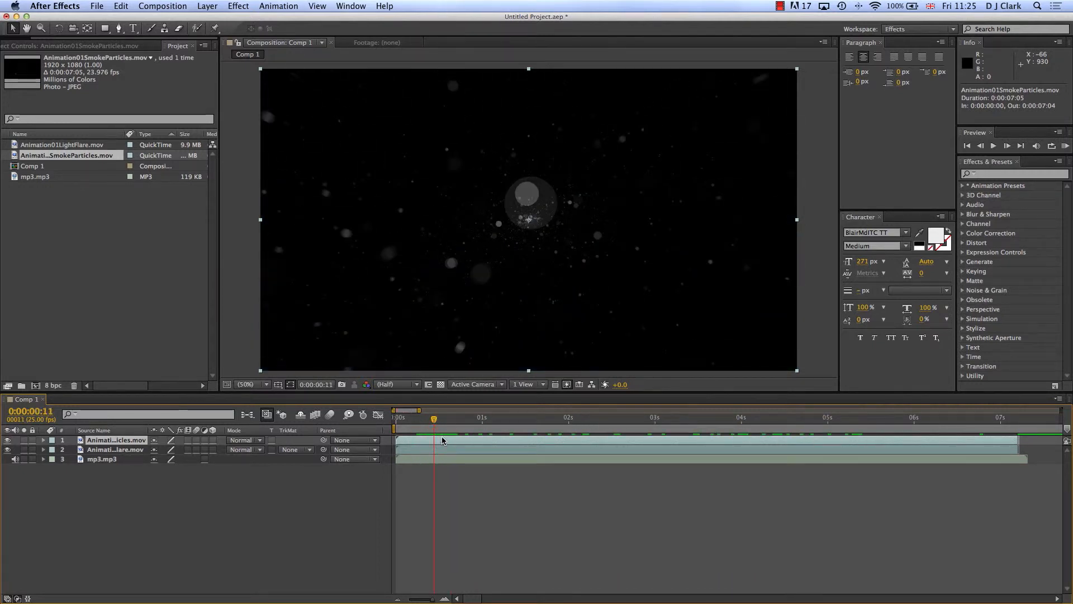
click(260, 439)
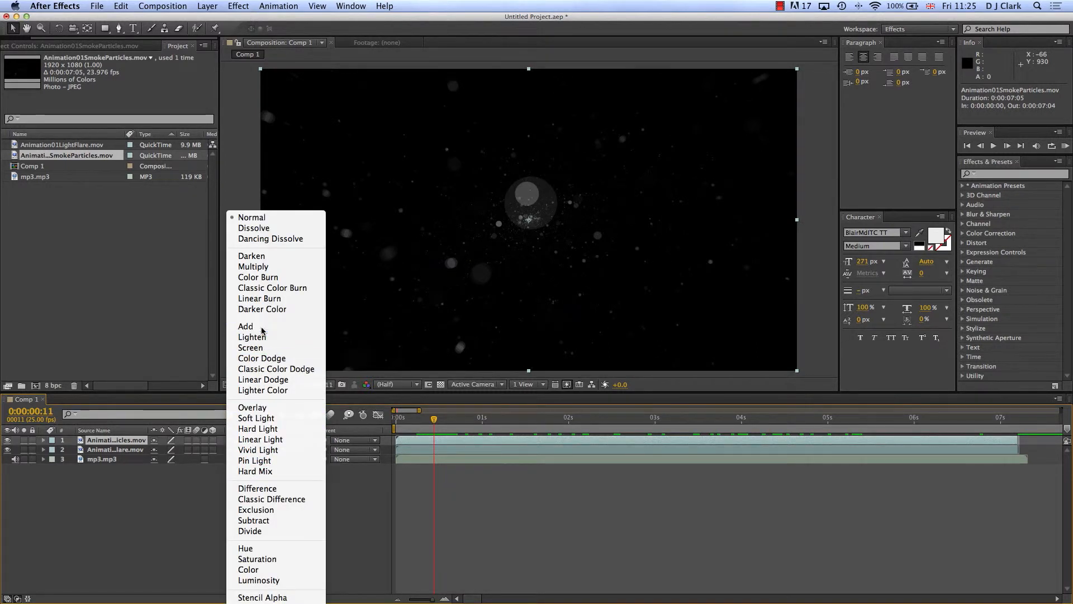
click(263, 327)
Run a RAM preview of the blended layers from the start of the composition
click(435, 420)
drag(435, 419, 386, 426)
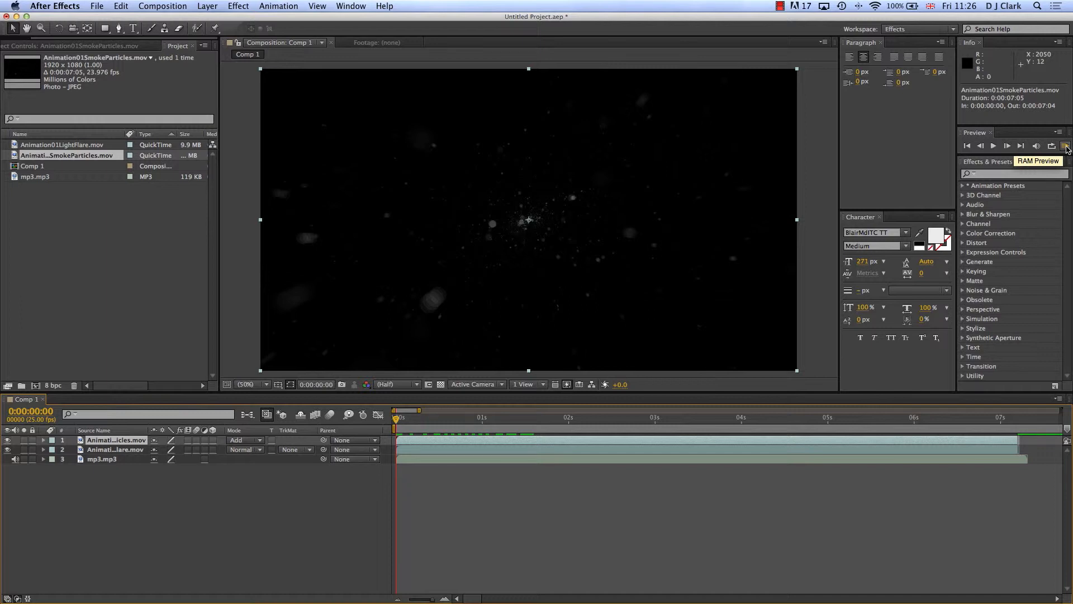
click(1066, 146)
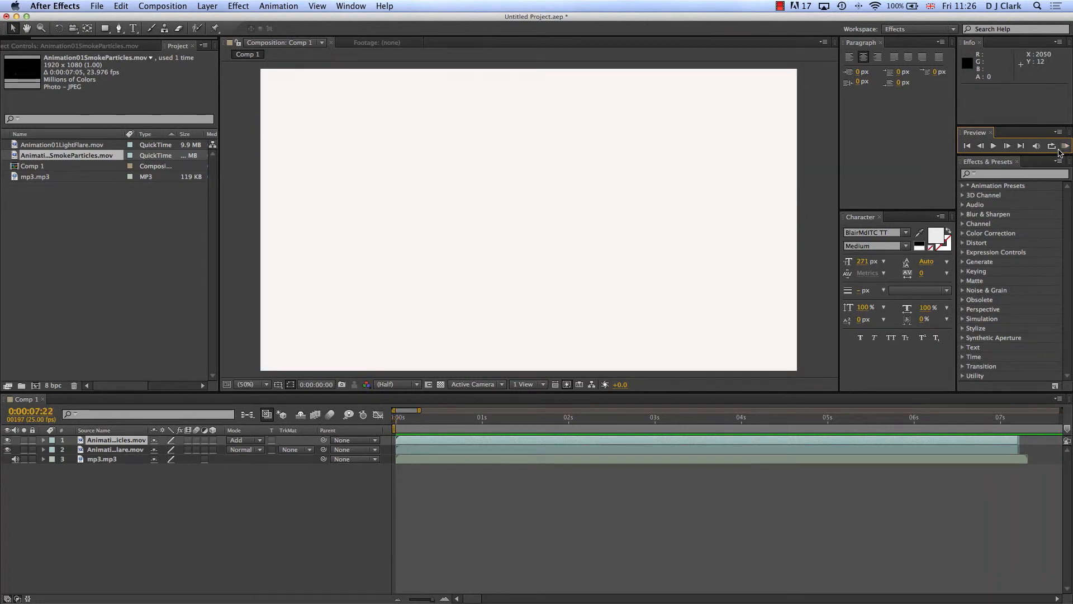
Go to 0:00:01:18 and create a text layer reading "THIS" in the upper part of the frame
click(503, 420)
drag(503, 420, 540, 426)
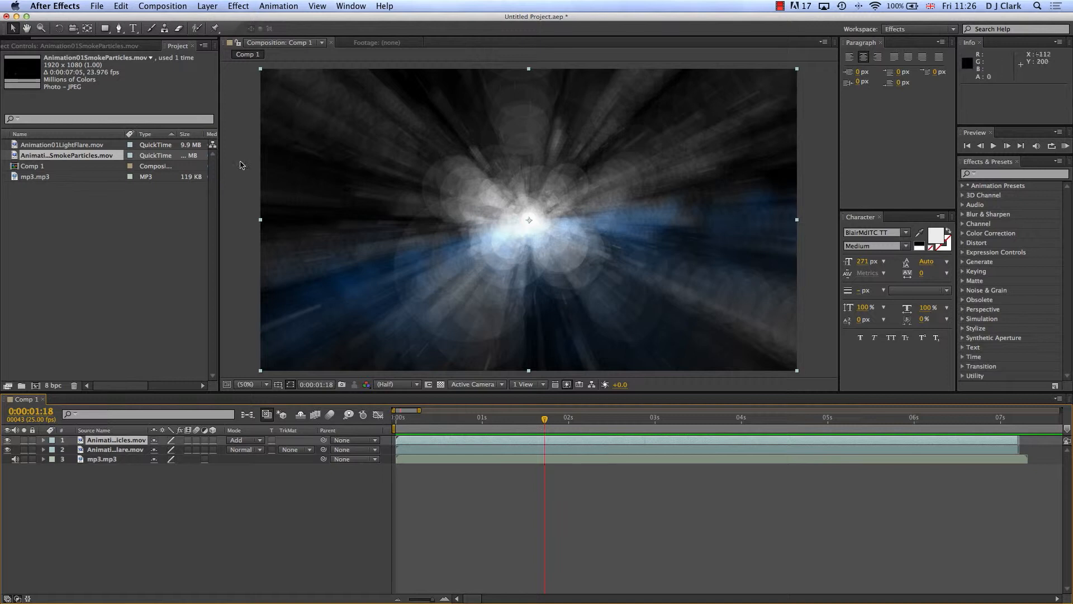
click(135, 30)
click(439, 151)
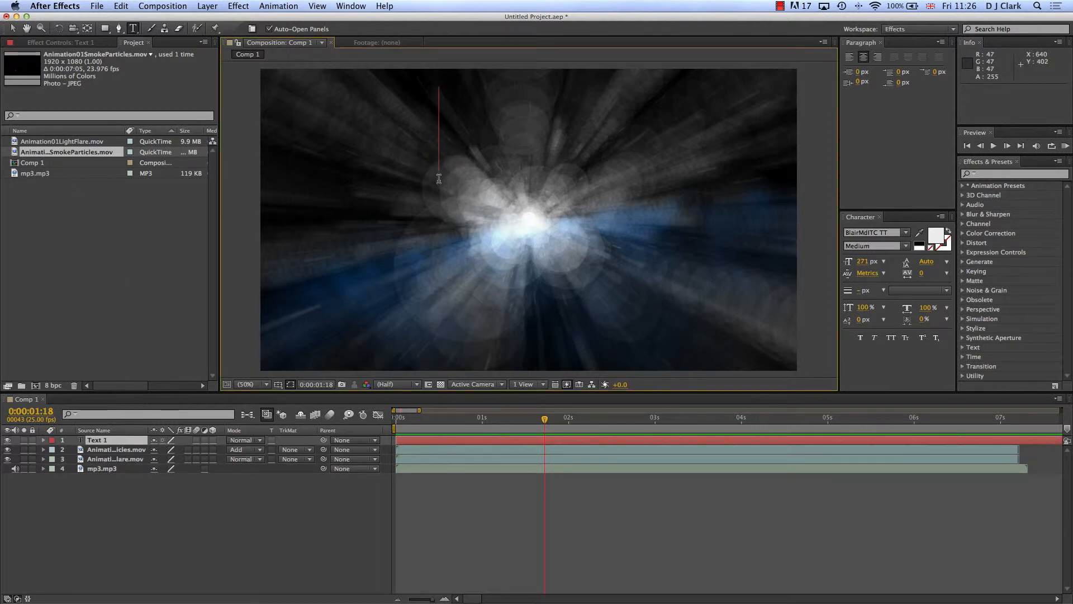
text(THIS)
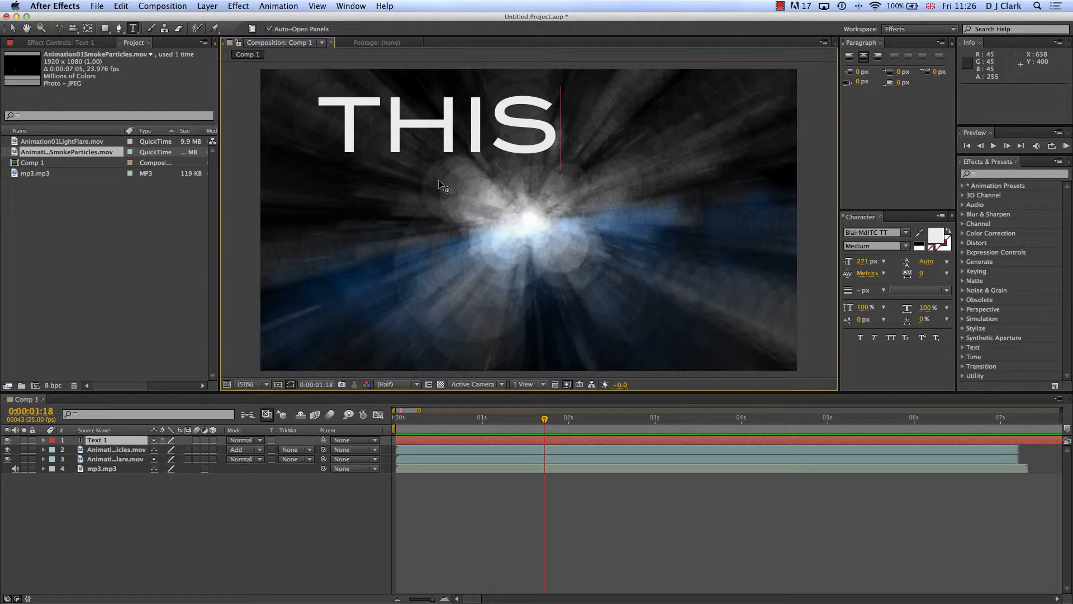
Move the "THIS" text to the upper centre of the frame, at about position 974, 260
click(12, 28)
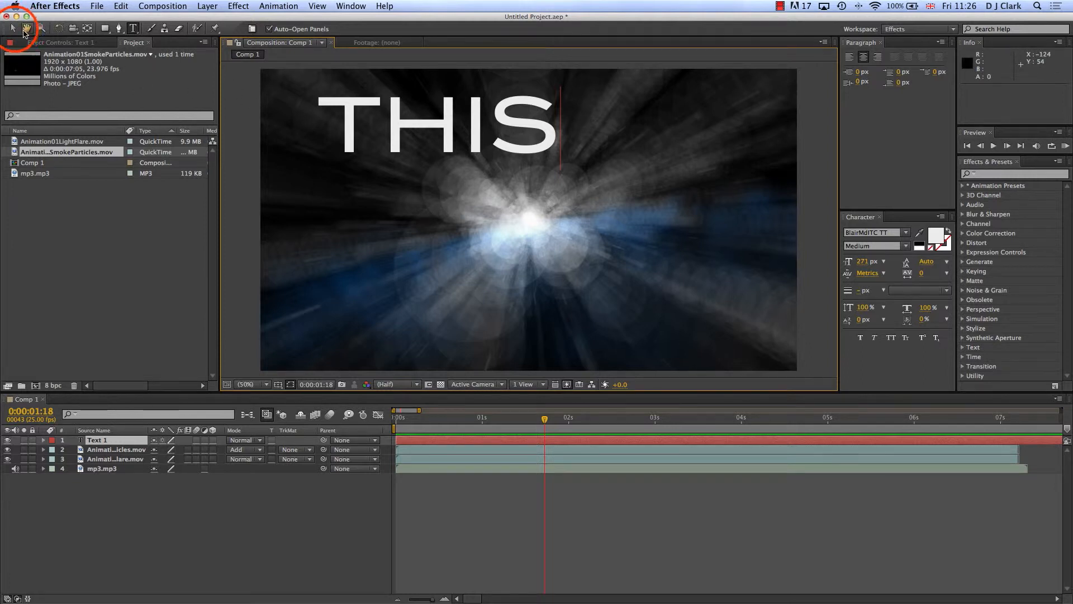
click(397, 127)
drag(393, 132, 495, 117)
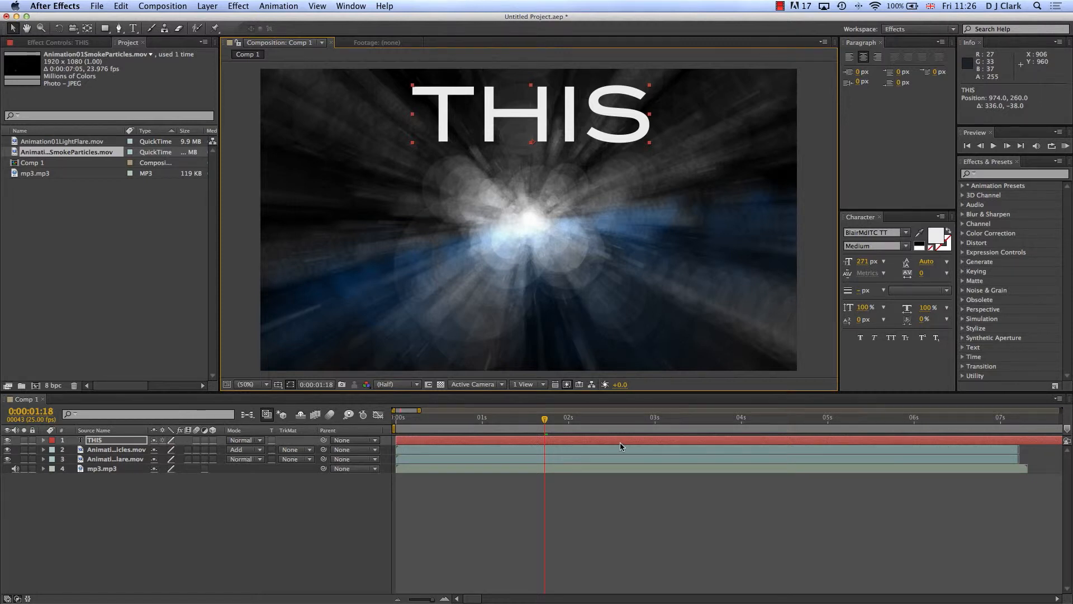
Trim the start of the "THIS" text layer to the current time, 0:00:01:18
drag(396, 440, 403, 439)
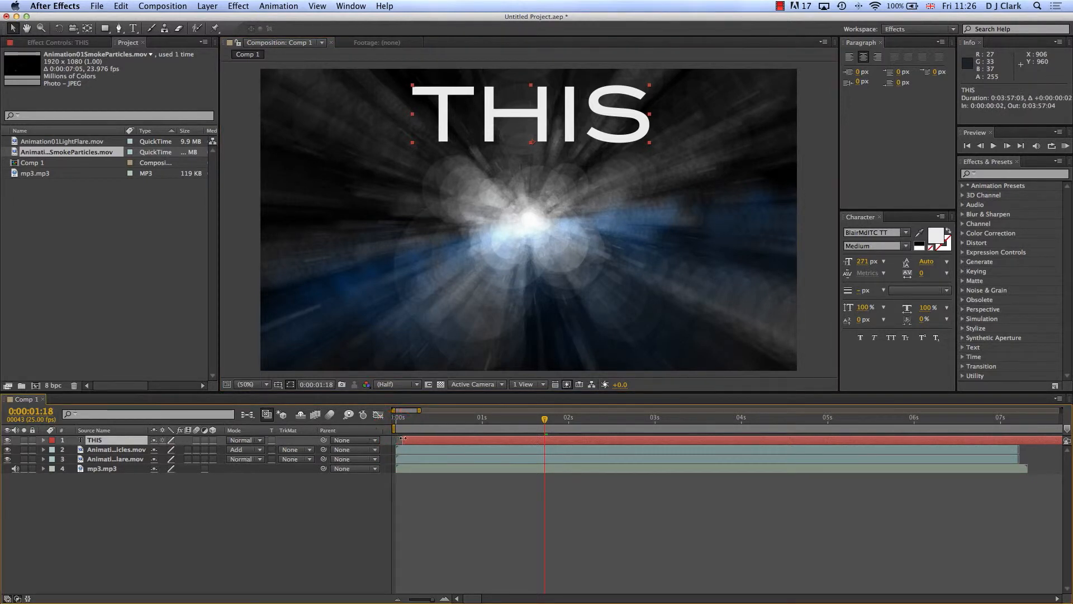
drag(546, 439, 546, 439)
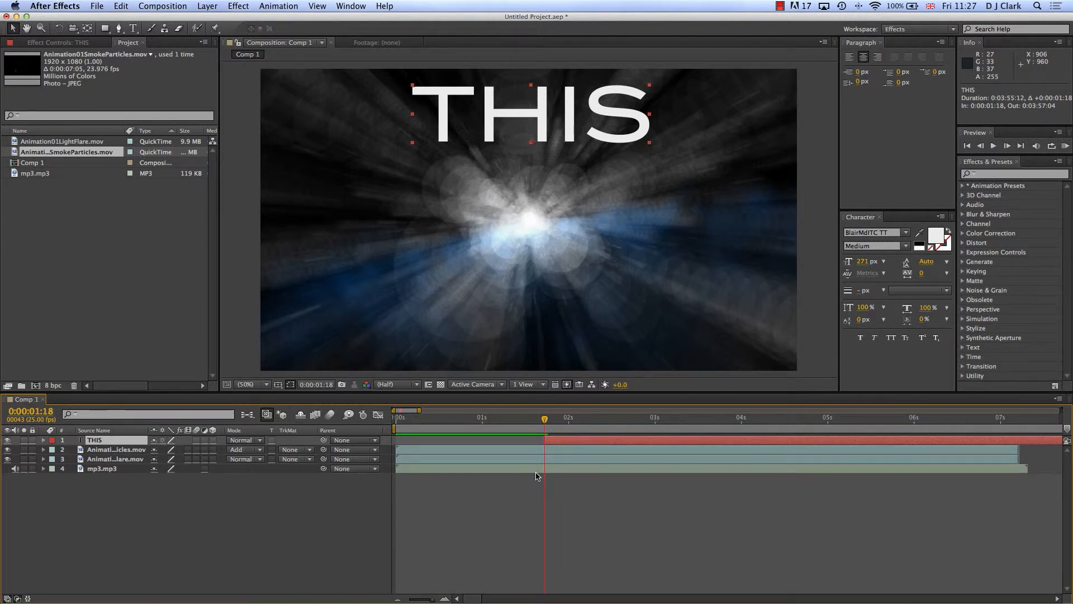
Go to 0:00:02:16 and create a text layer reading "IS" just below "THIS"
drag(546, 419, 625, 423)
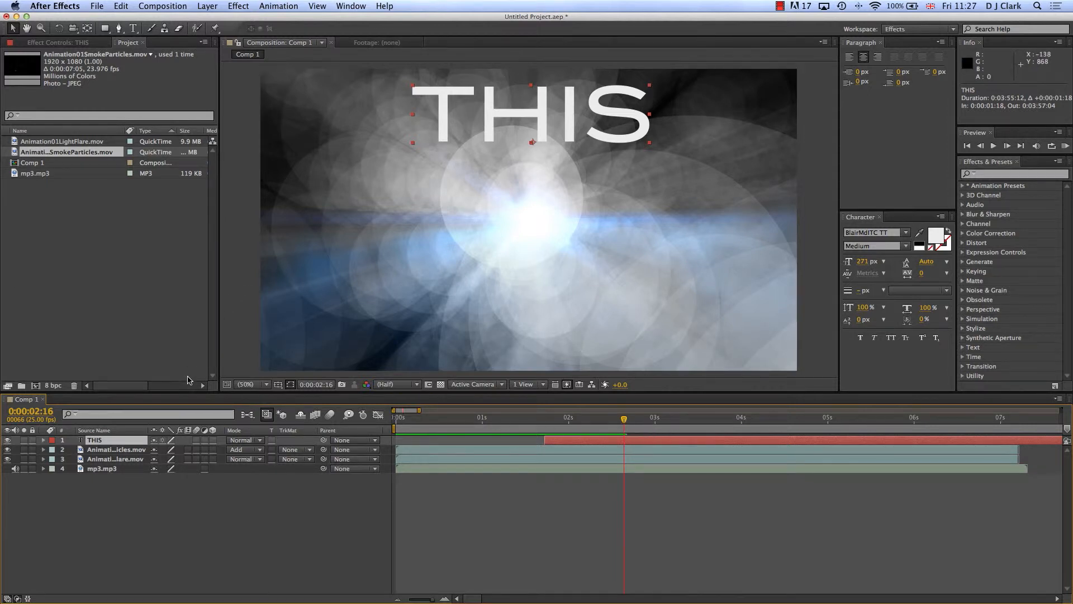
click(133, 29)
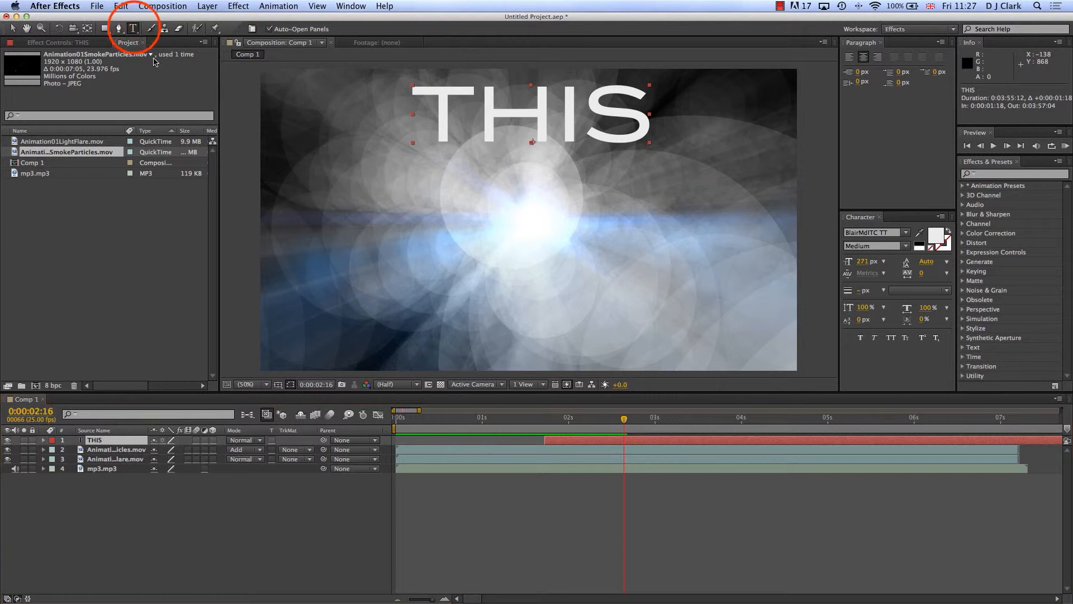
click(504, 199)
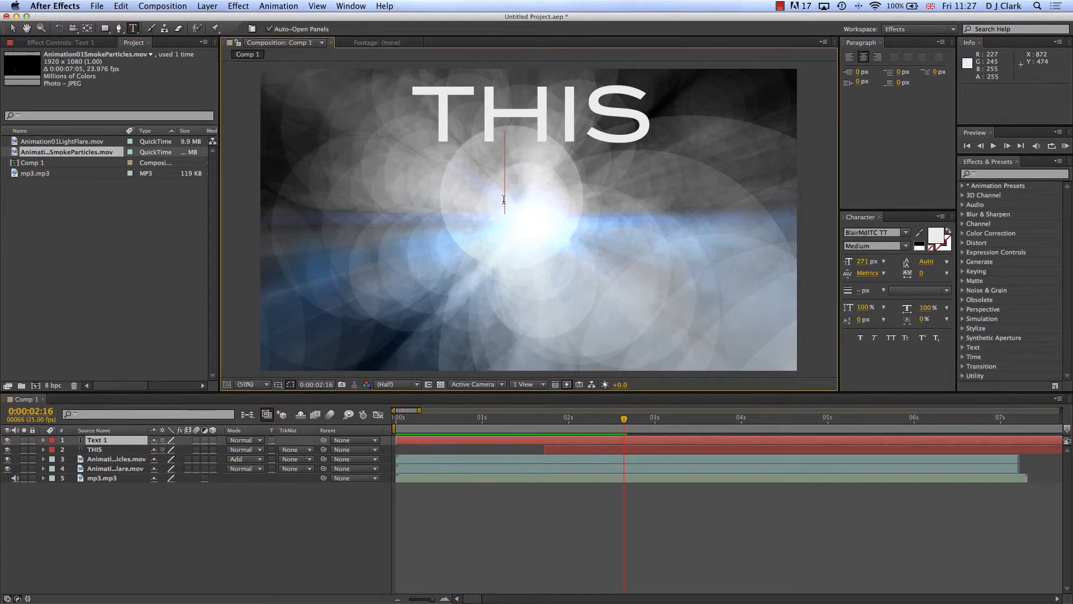
text(IS)
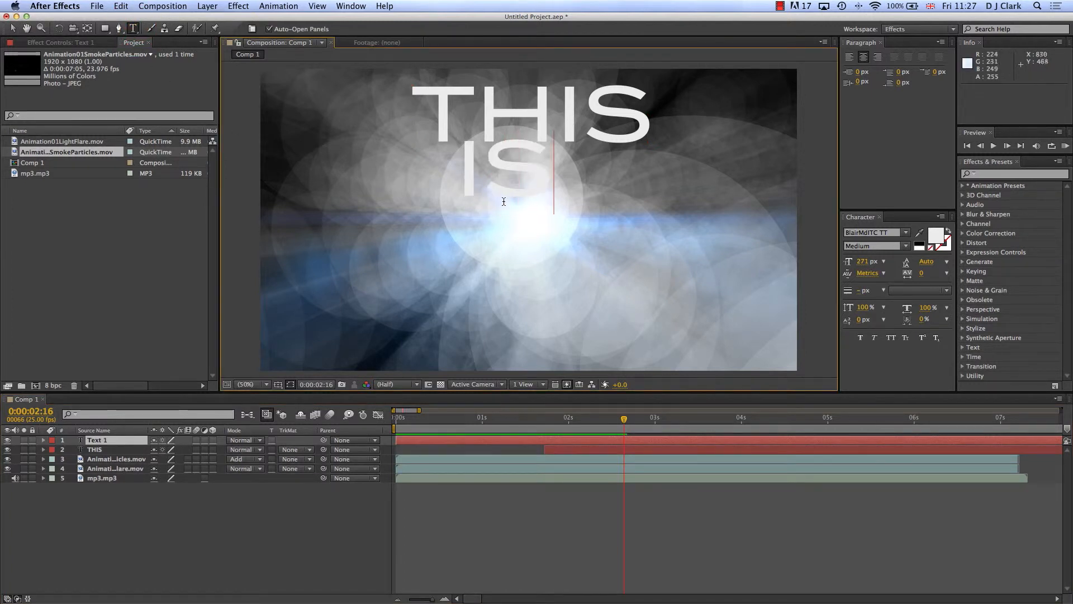
Centre the "IS" text under "THIS" at about position 964, 498 and trim its layer to start at 0:00:02:16
click(12, 29)
click(516, 174)
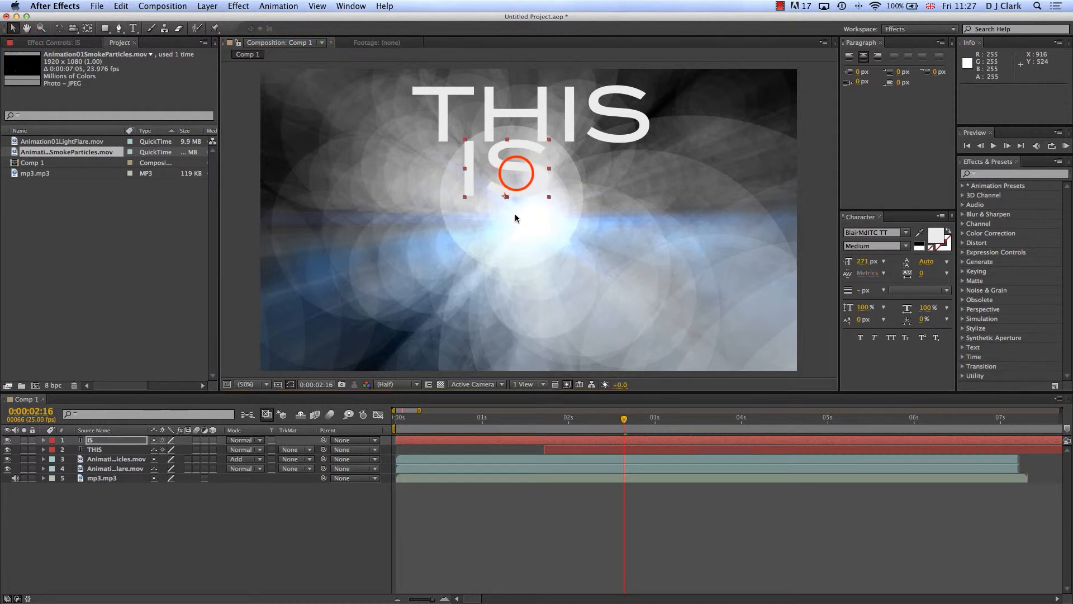
drag(516, 173, 545, 196)
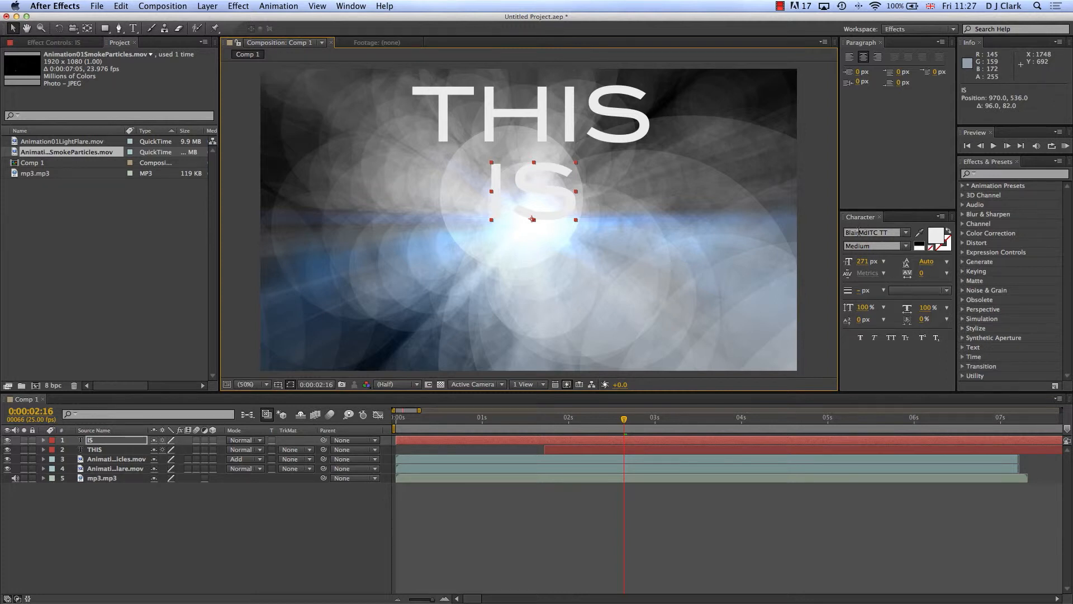
drag(534, 195, 533, 185)
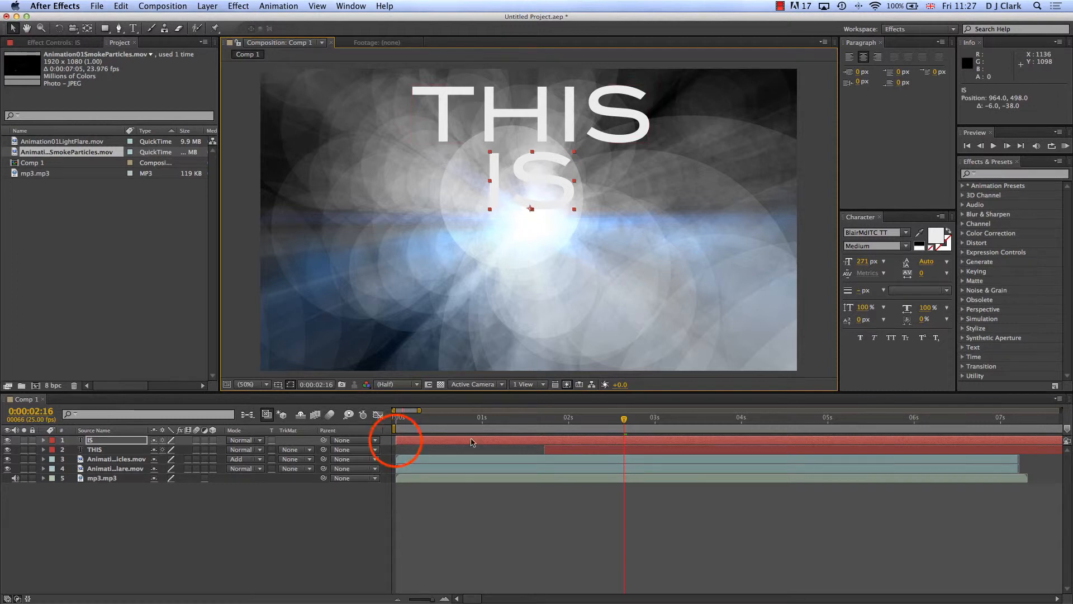
drag(398, 440, 599, 441)
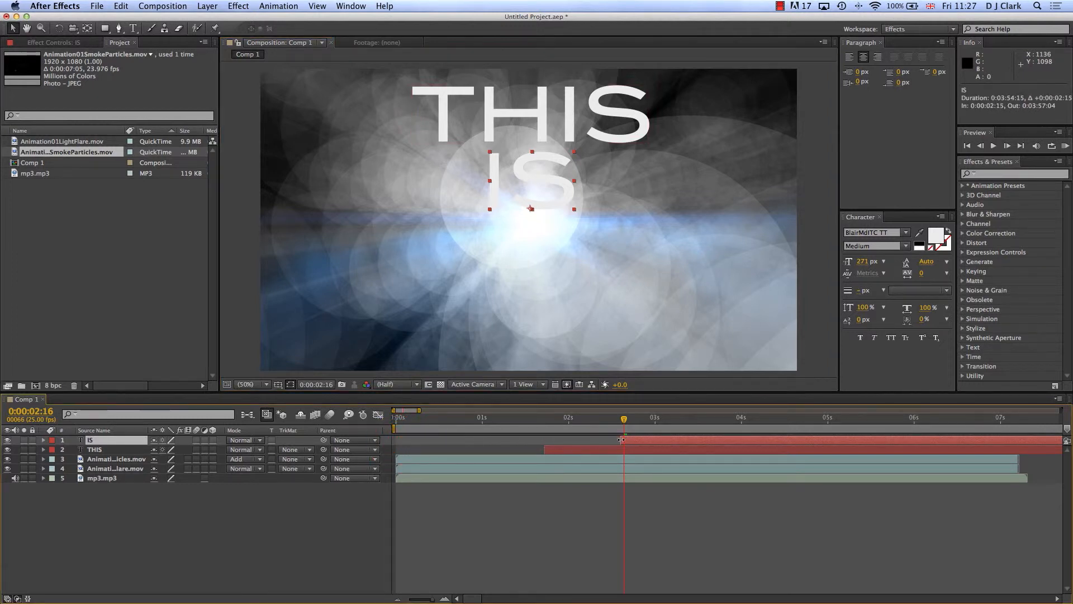
Go to 0:00:03:10 and create a text layer reading "MY FIRST" below "IS"
click(626, 420)
drag(624, 422, 690, 425)
click(133, 28)
click(488, 284)
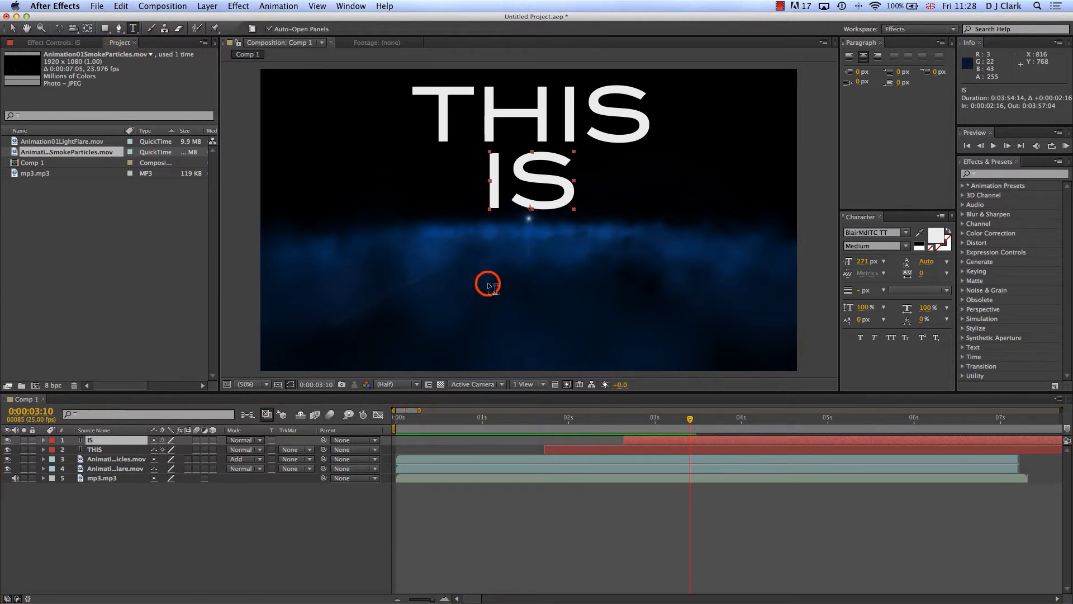
text(MY)
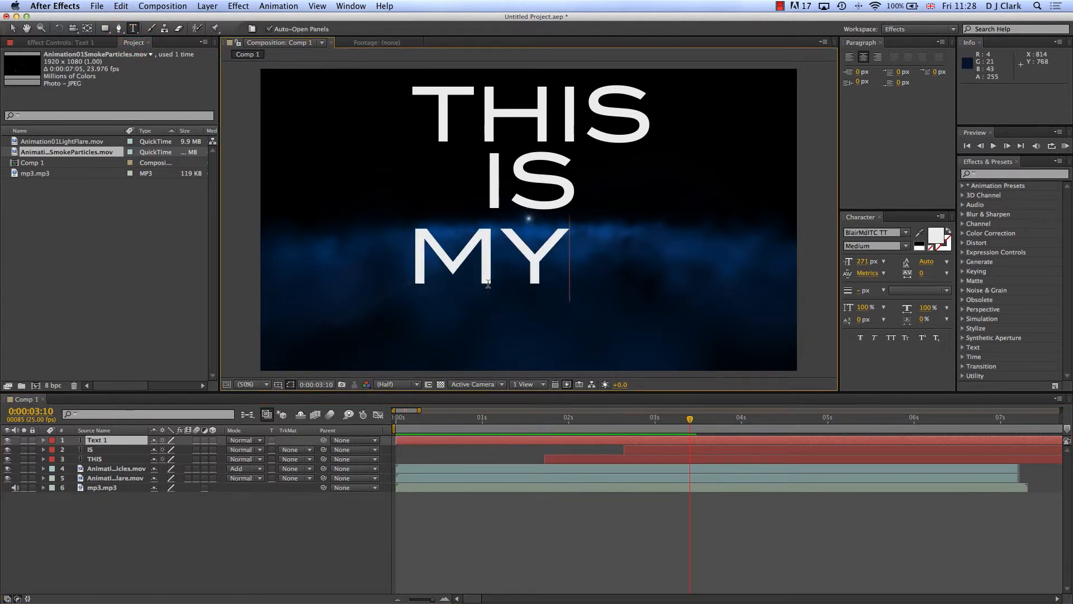
text( FIRST)
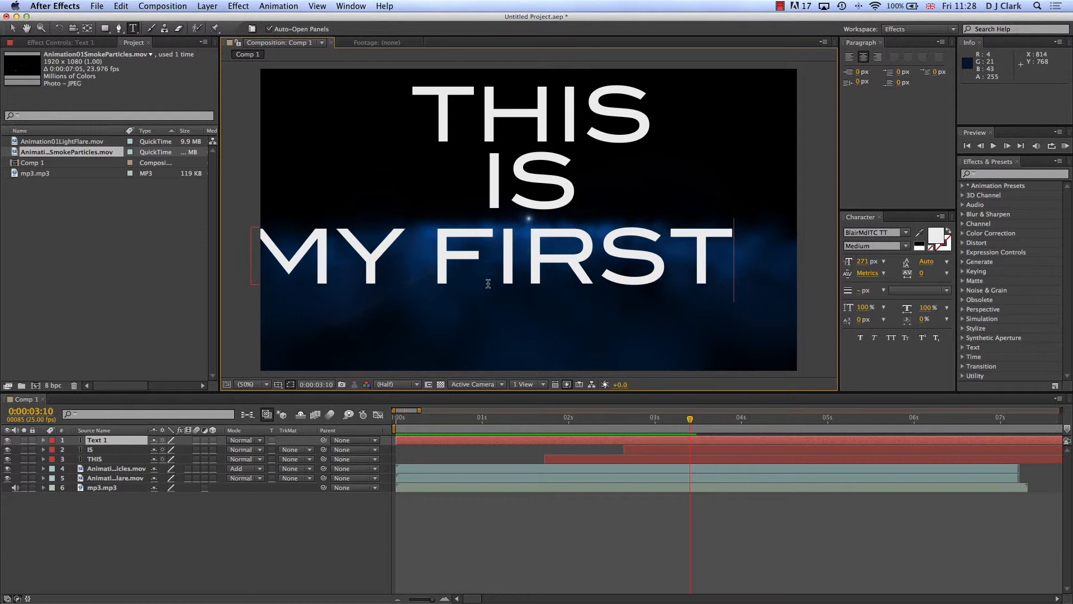
Centre the "MY FIRST" text below "IS" at about position 976, 748 and trim its layer to start at 0:00:03:10
click(12, 28)
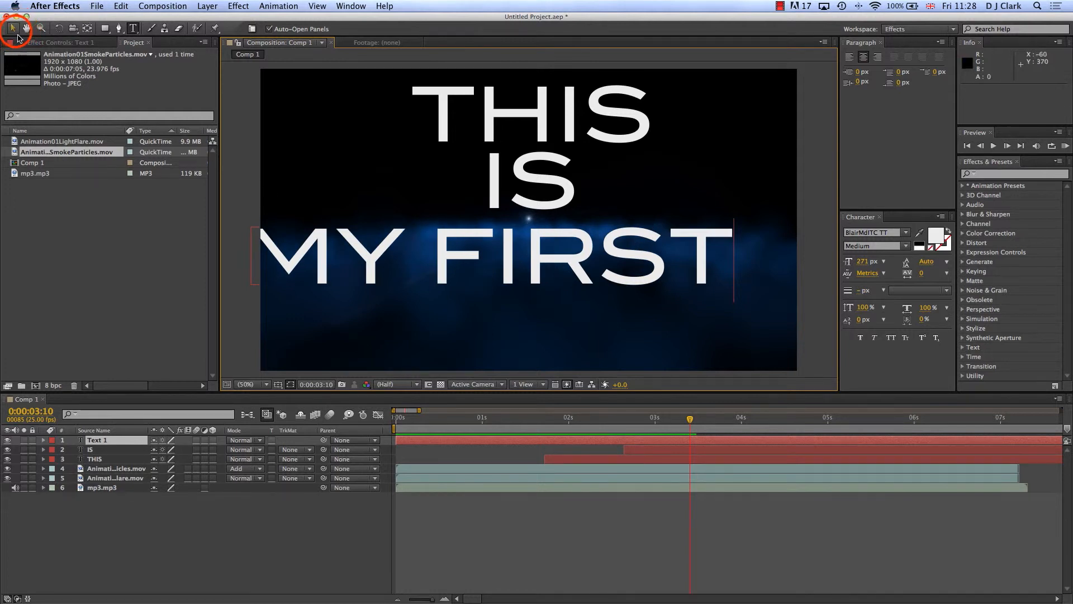
click(506, 264)
drag(506, 265, 550, 260)
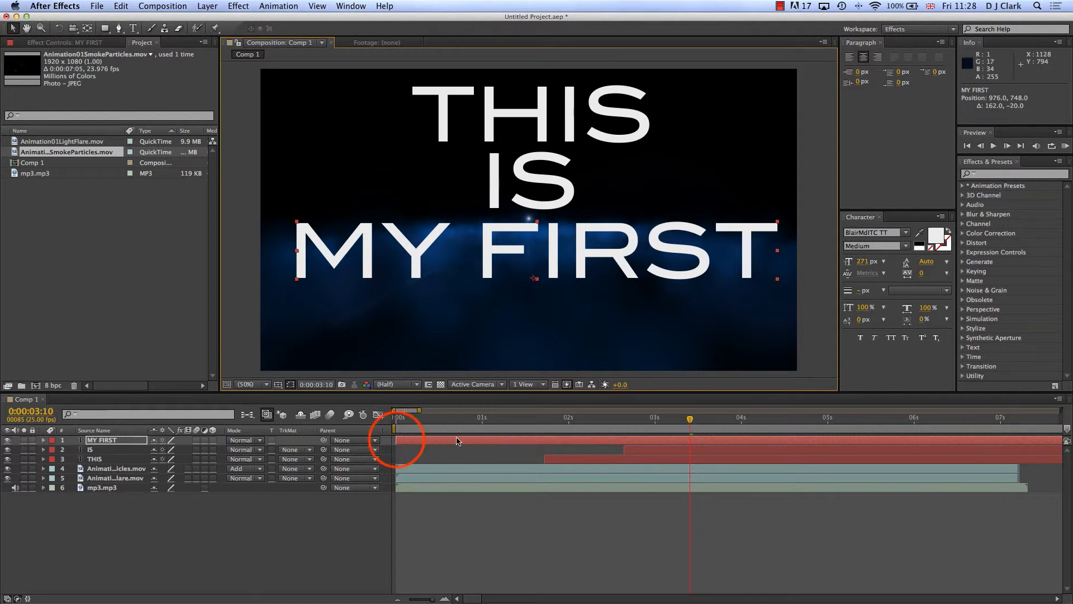
drag(396, 440, 742, 423)
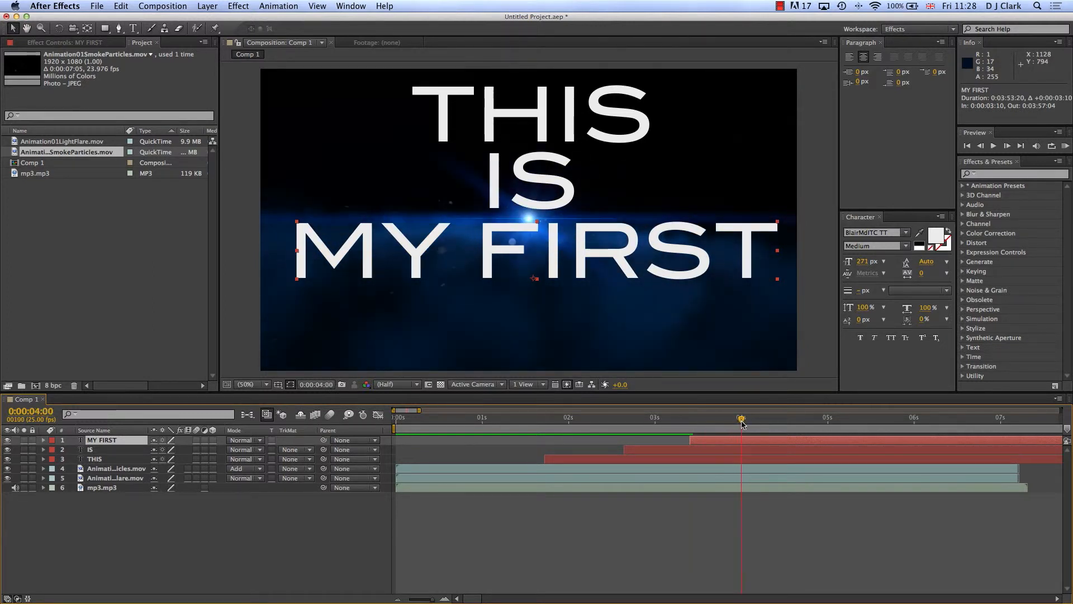
Create a text layer reading "AE" and place it centred below "MY FIRST" at about position 1004, 1000
click(133, 27)
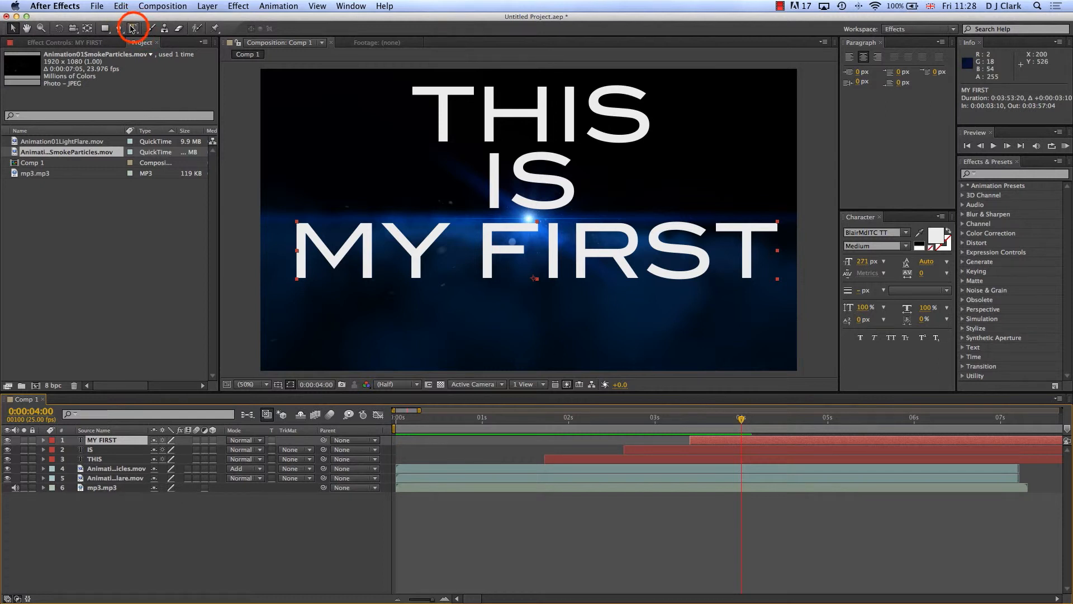
click(510, 318)
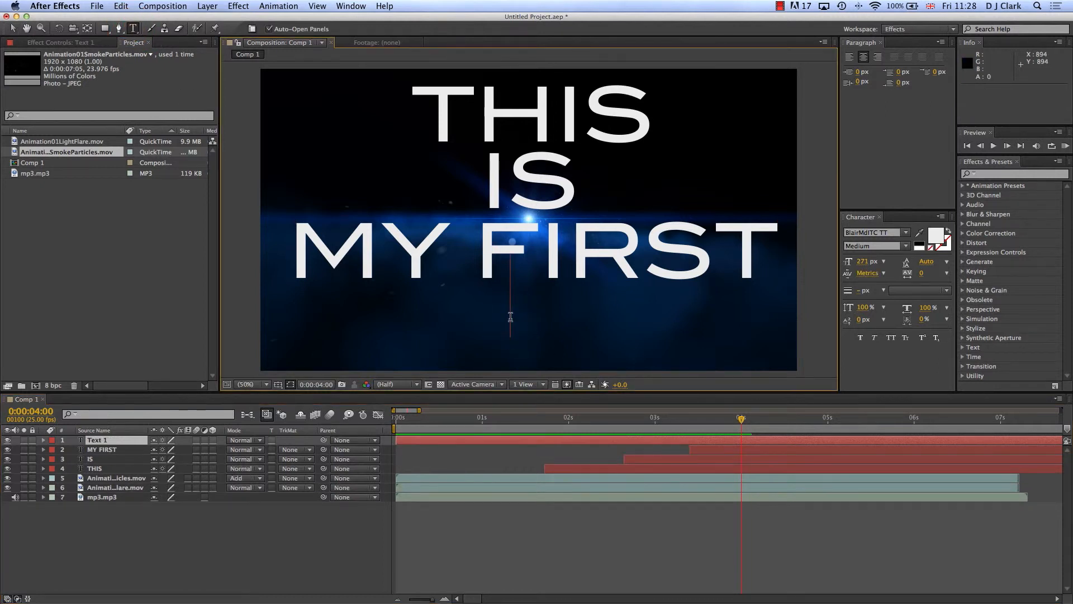
text(AE)
click(13, 28)
click(515, 297)
drag(516, 300, 548, 330)
click(680, 341)
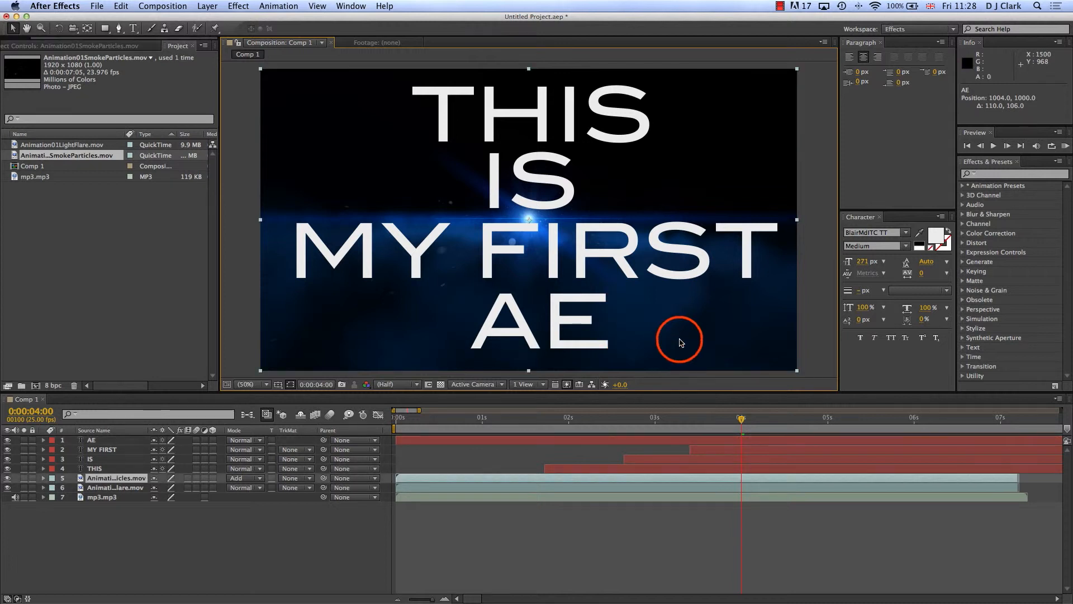
Trim the "AE" layer to start at 0:00:03:24 and run a RAM preview of the composition
mouse_move(742, 417)
mouse_down()
mouse_move(391, 415)
mouse_move(741, 427)
mouse_up()
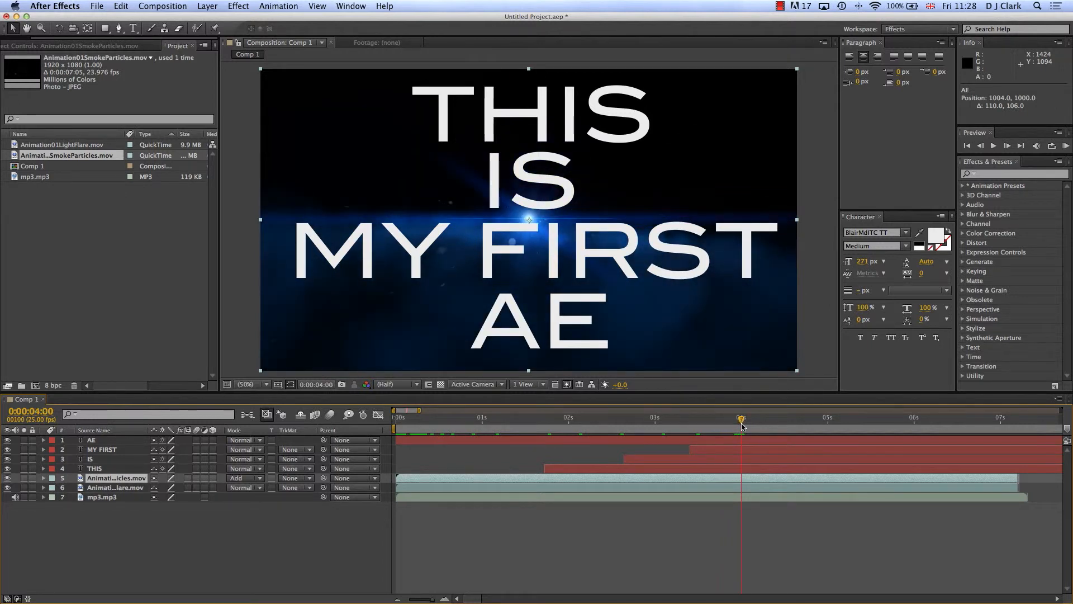
drag(742, 427, 738, 426)
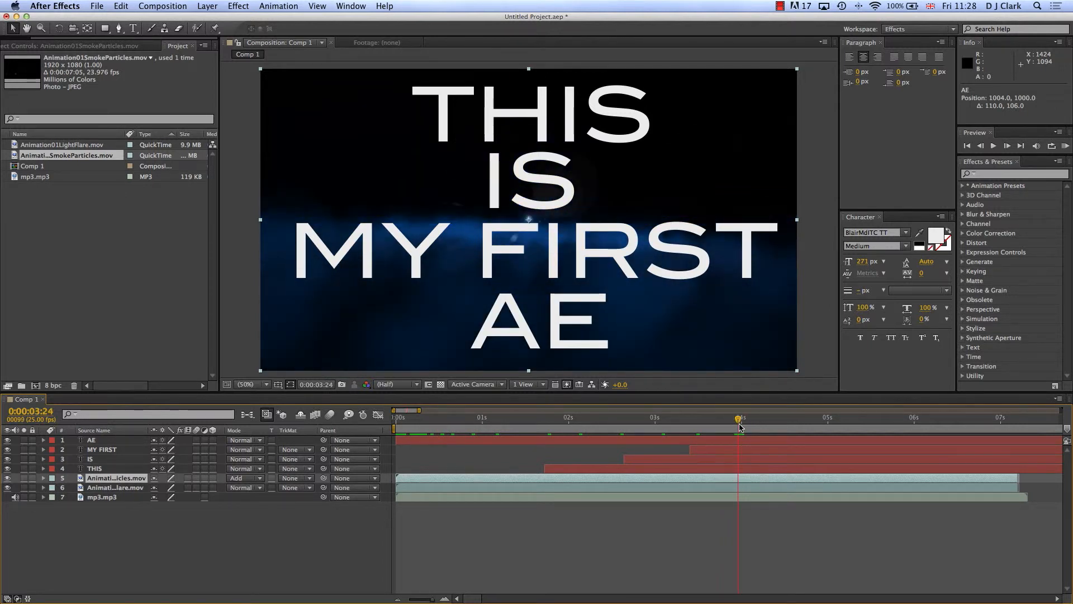
click(397, 441)
drag(397, 441, 727, 443)
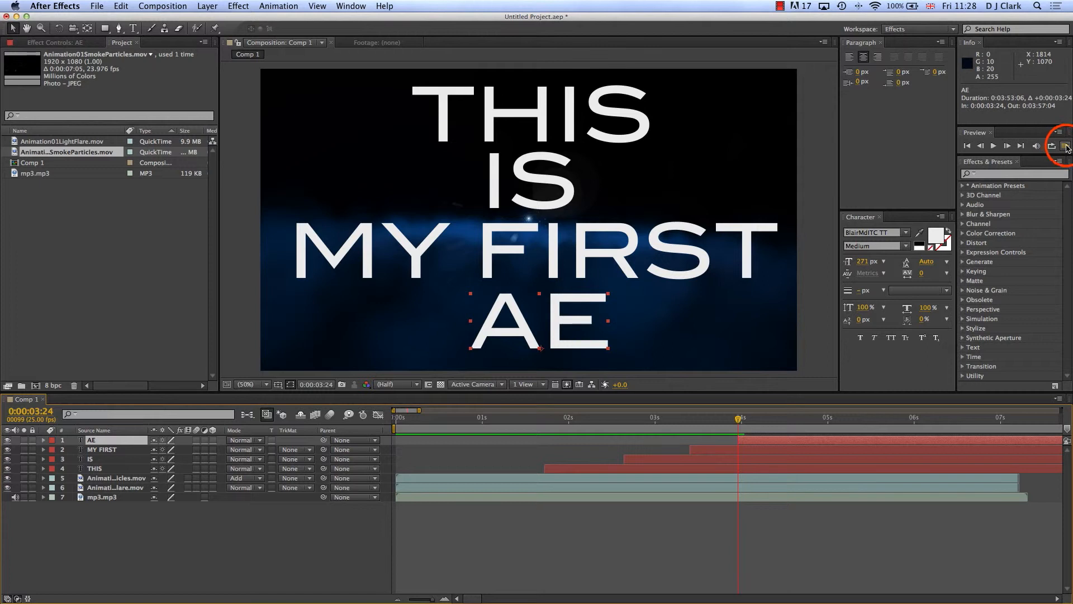
click(1066, 145)
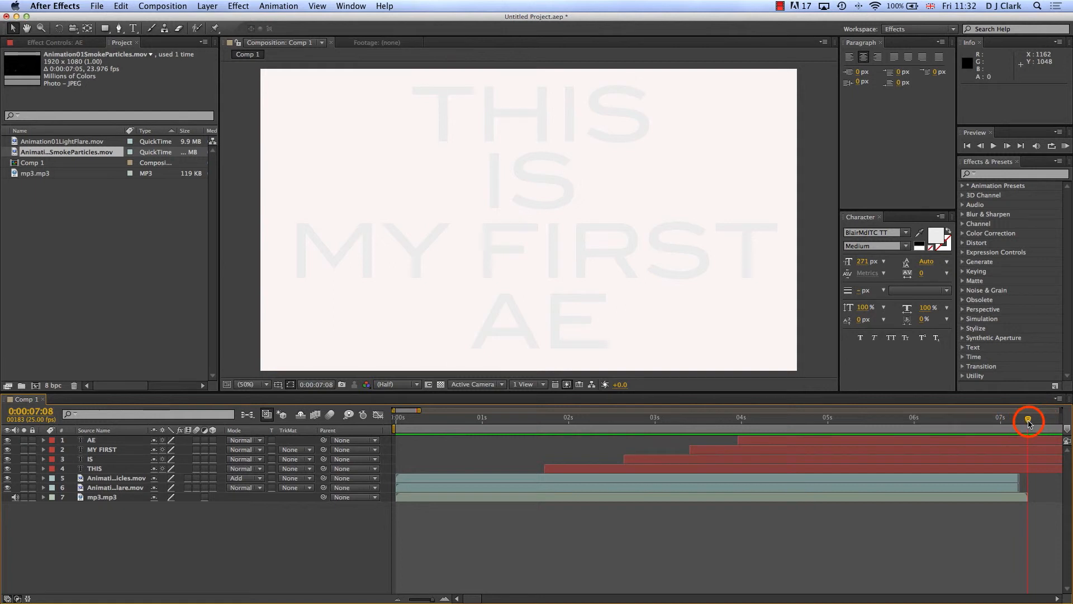
Go to the end of the audio track at 0:00:07:08 and set the work area to end at 0:00:07:07
mouse_move(1014, 420)
mouse_down()
mouse_move(492, 438)
mouse_move(1029, 424)
mouse_up()
scroll(996, 455, right, 6)
scroll(995, 455, left, 2)
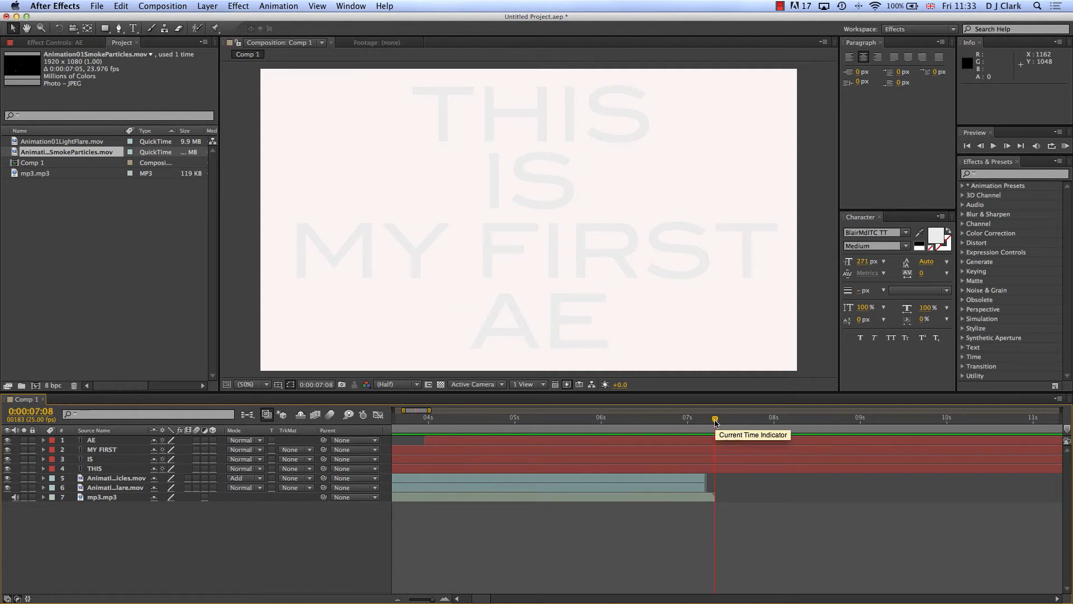
key(n)
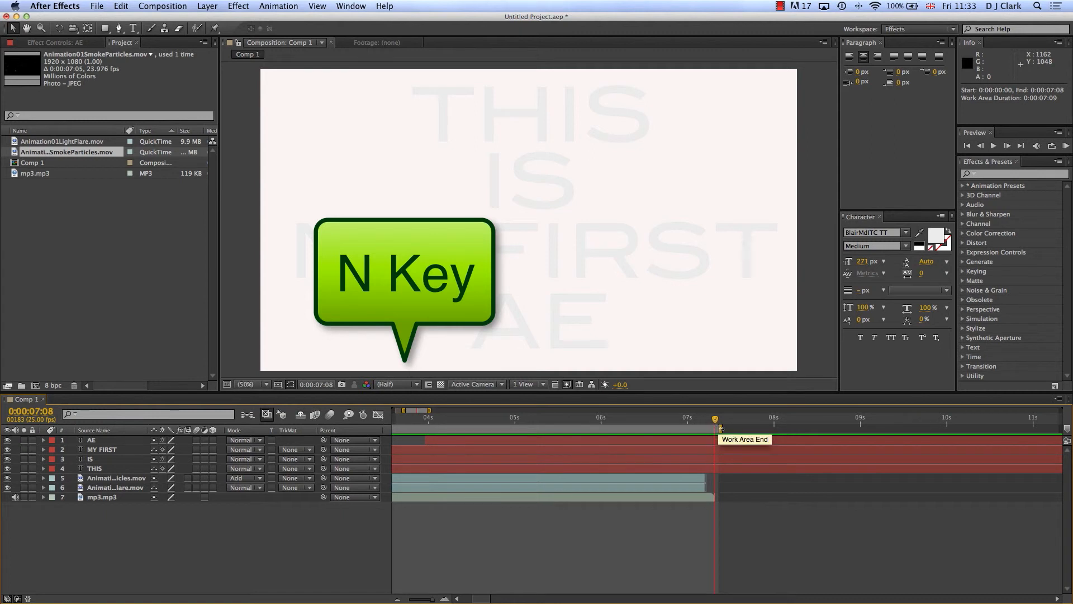
drag(720, 428, 719, 430)
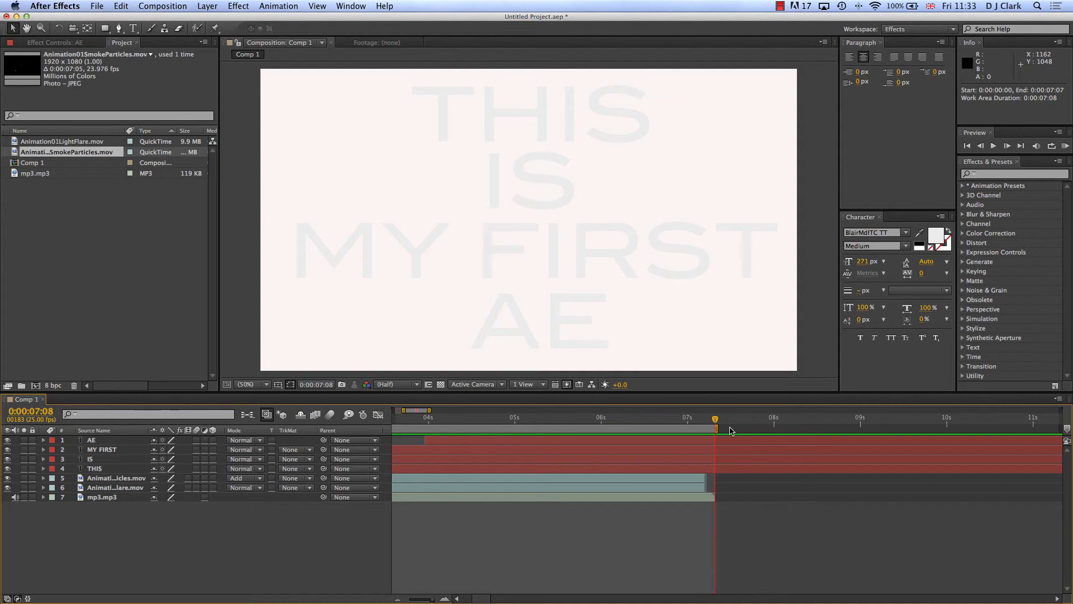
scroll(631, 441, left, 5)
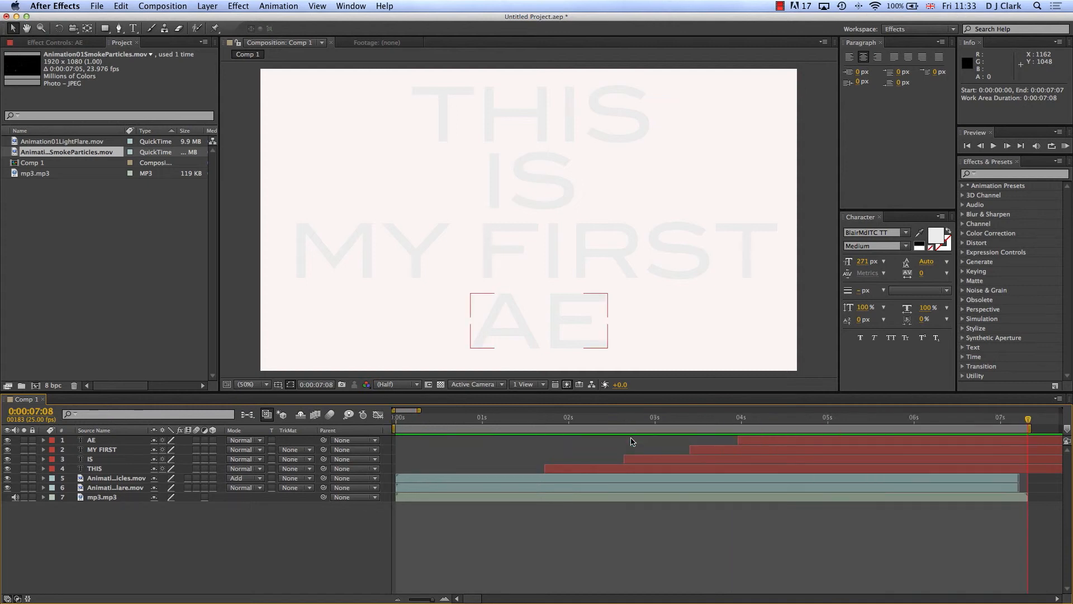
Add Comp 1 to the render queue and expand its output module details
click(163, 6)
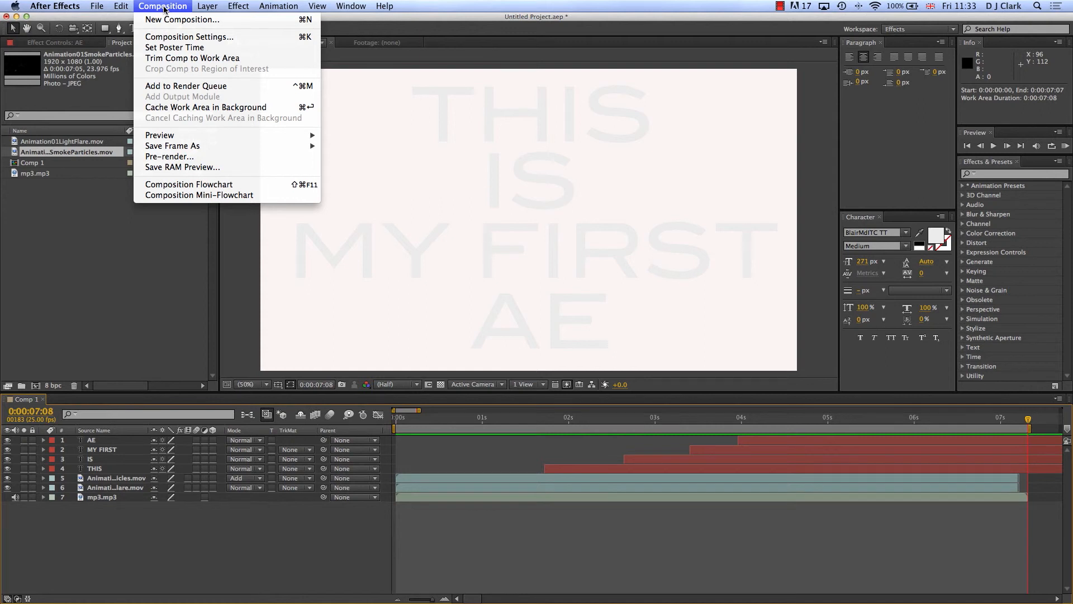
click(179, 87)
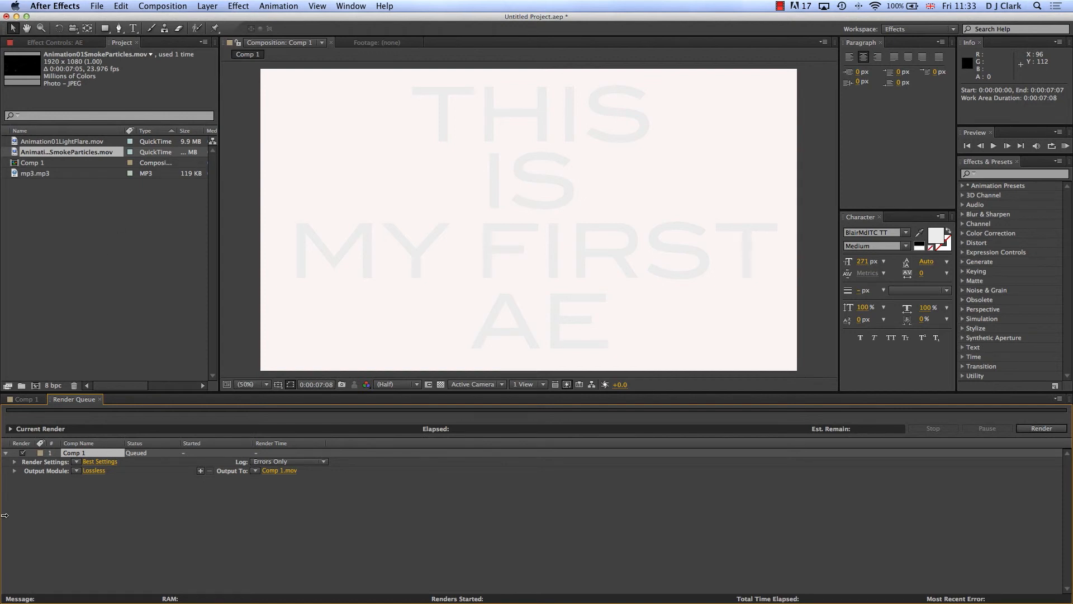
click(15, 471)
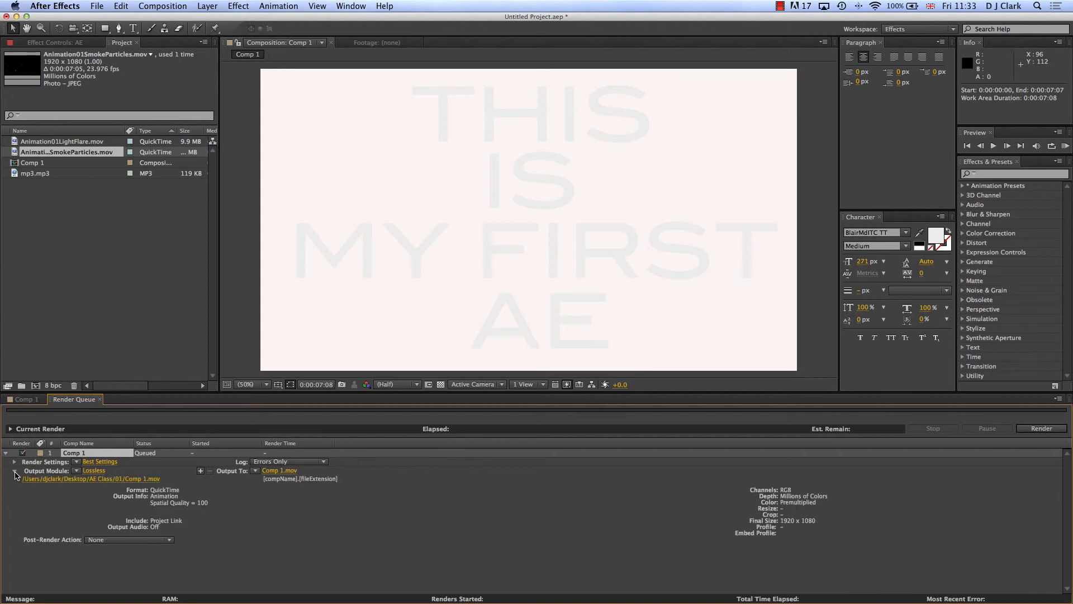
Configure Comp 1's output module as QuickTime with the Apple ProRes 422 (LT) video codec and audio output enabled
click(94, 471)
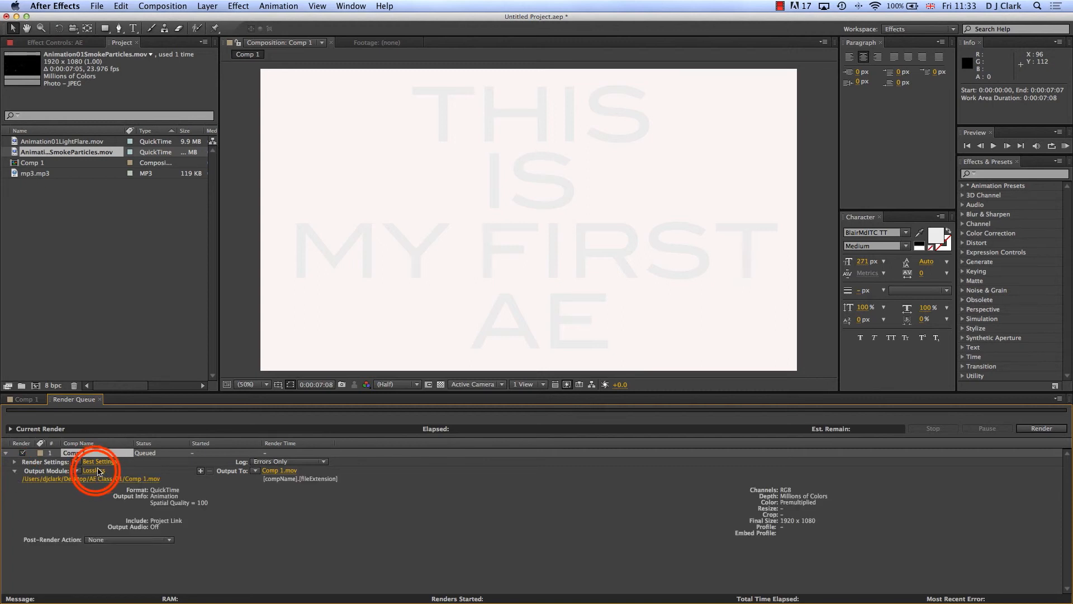
click(320, 97)
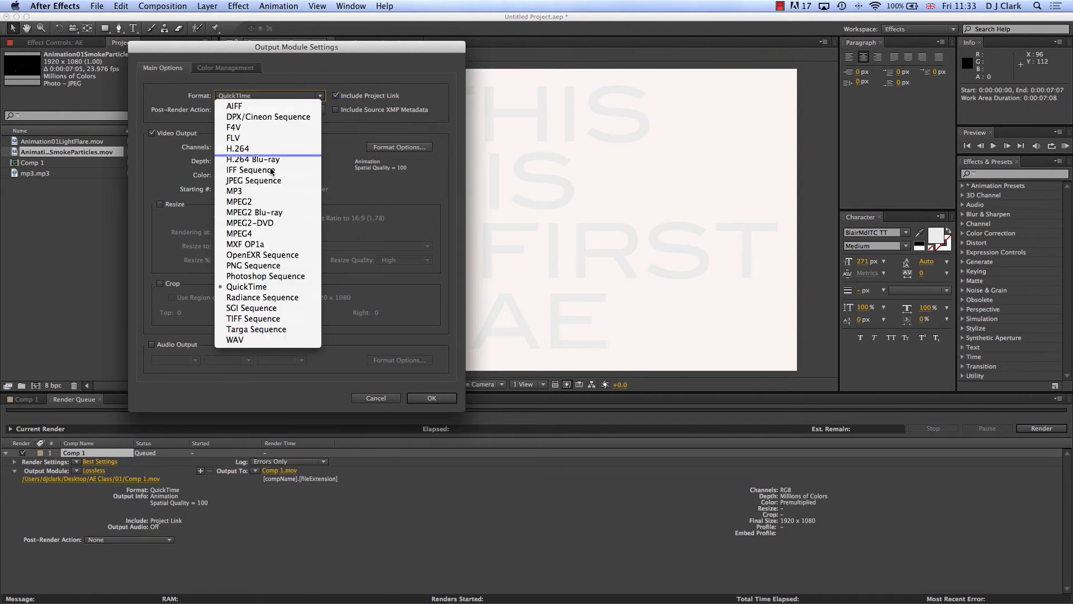
click(255, 287)
click(400, 147)
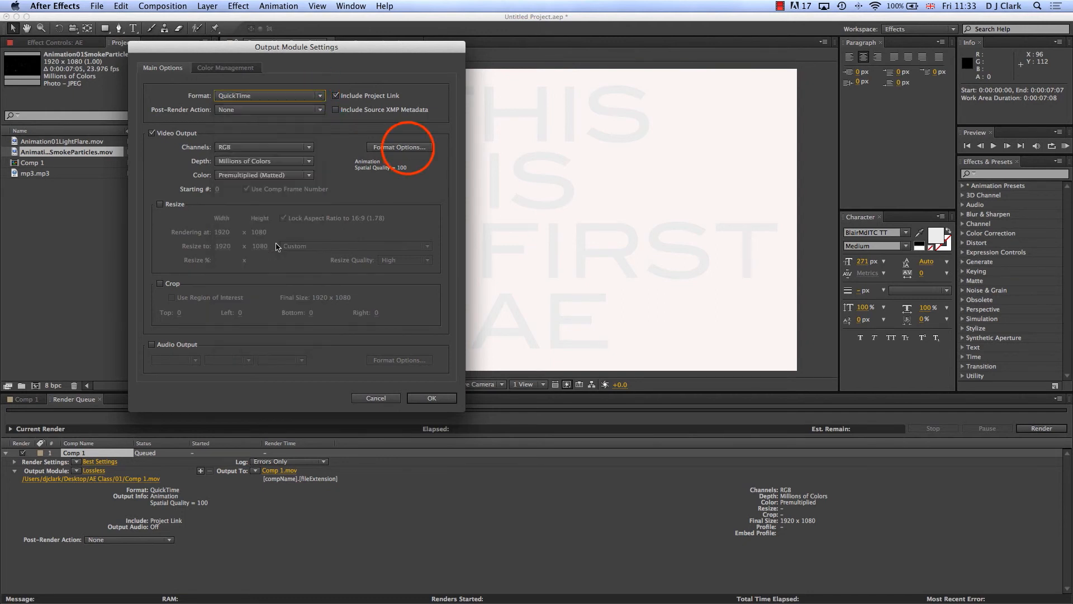
click(389, 109)
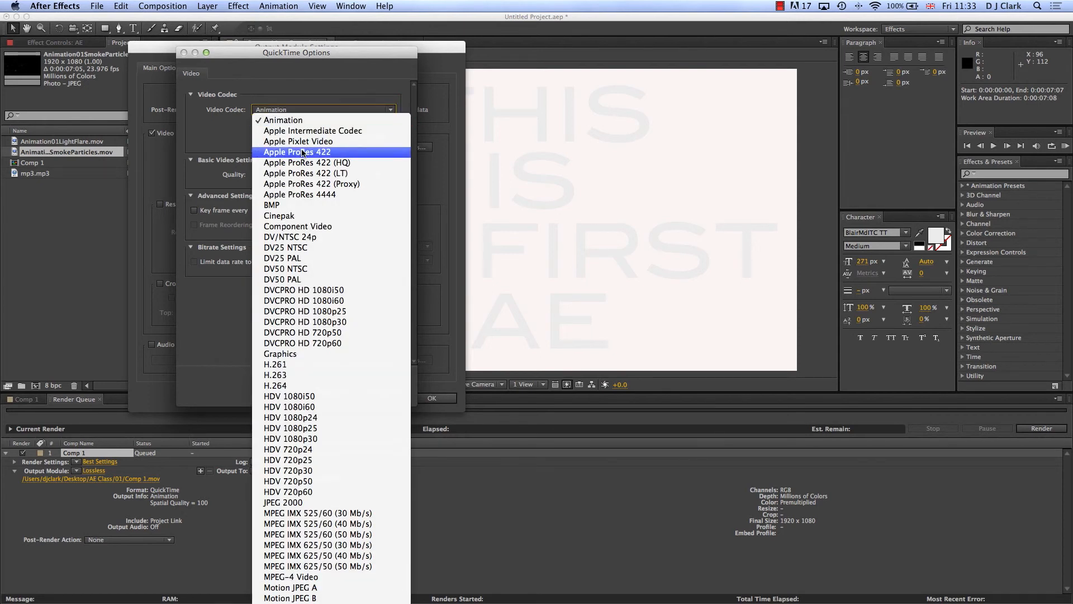
click(302, 173)
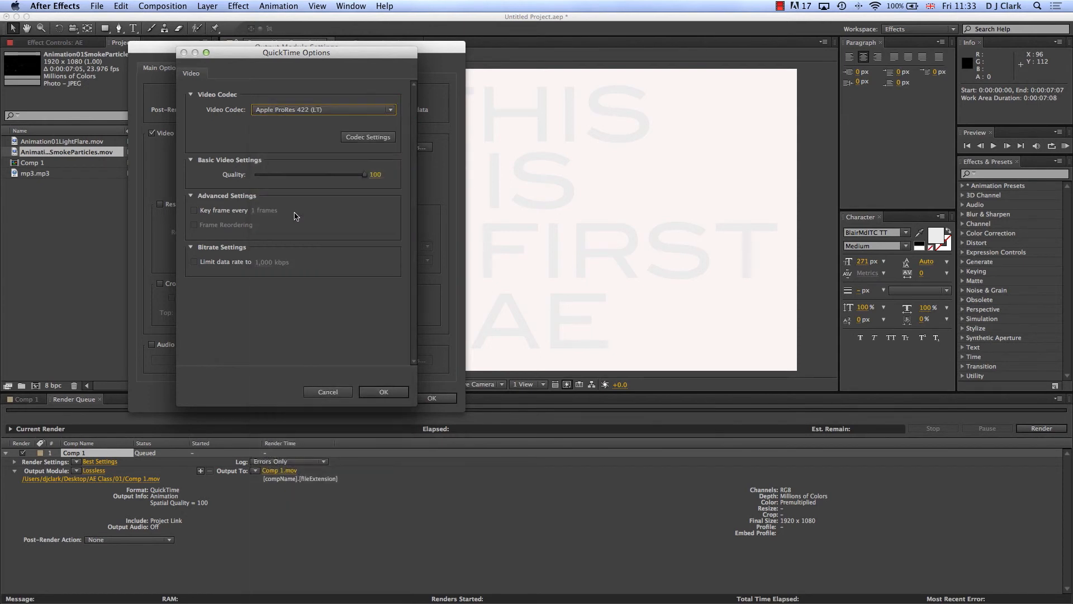
click(384, 392)
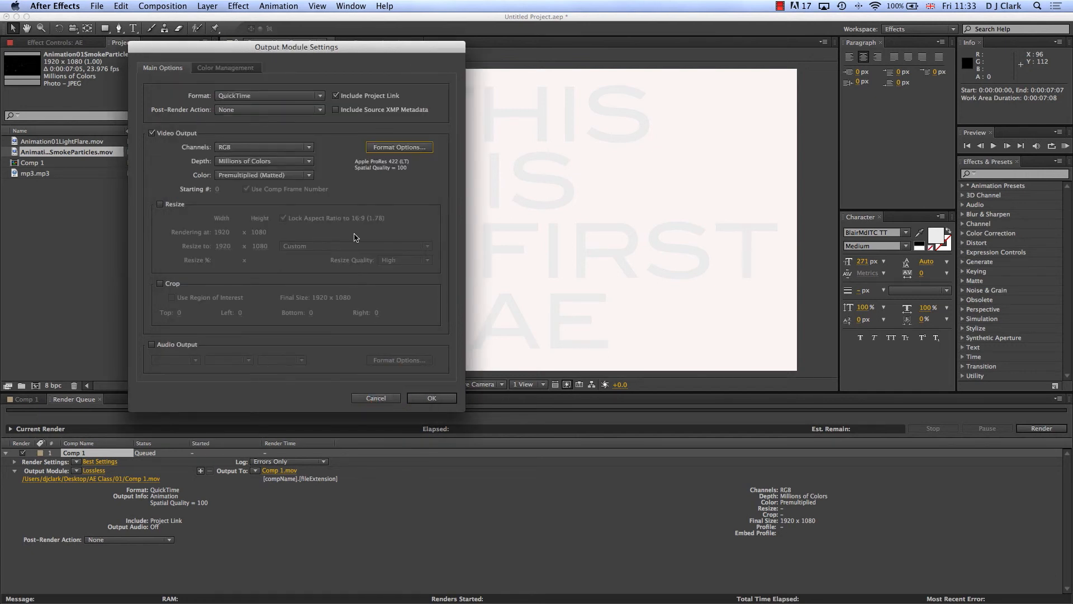
click(151, 345)
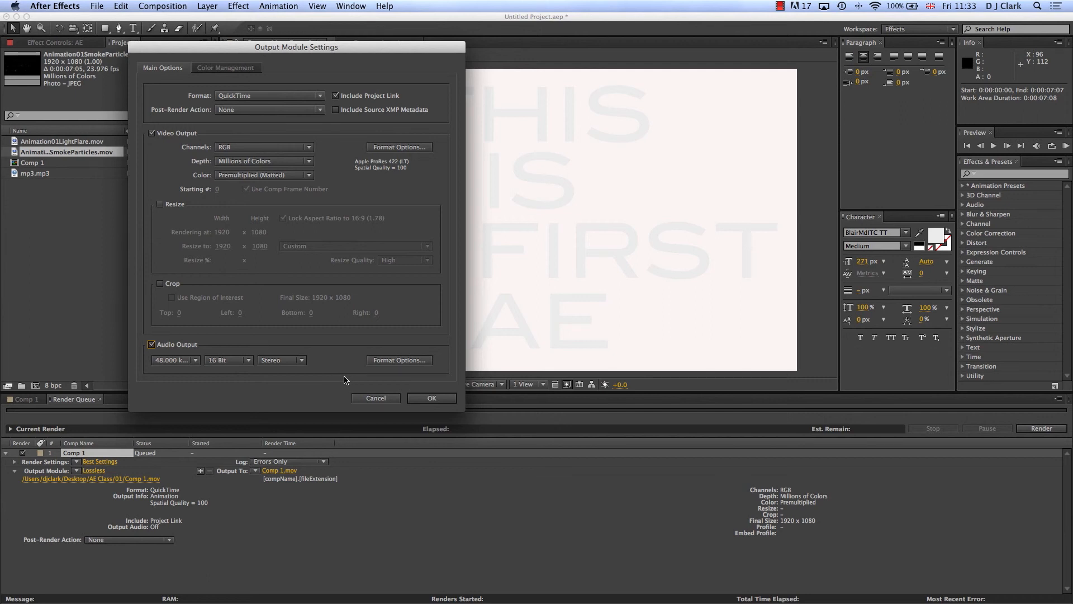
click(439, 397)
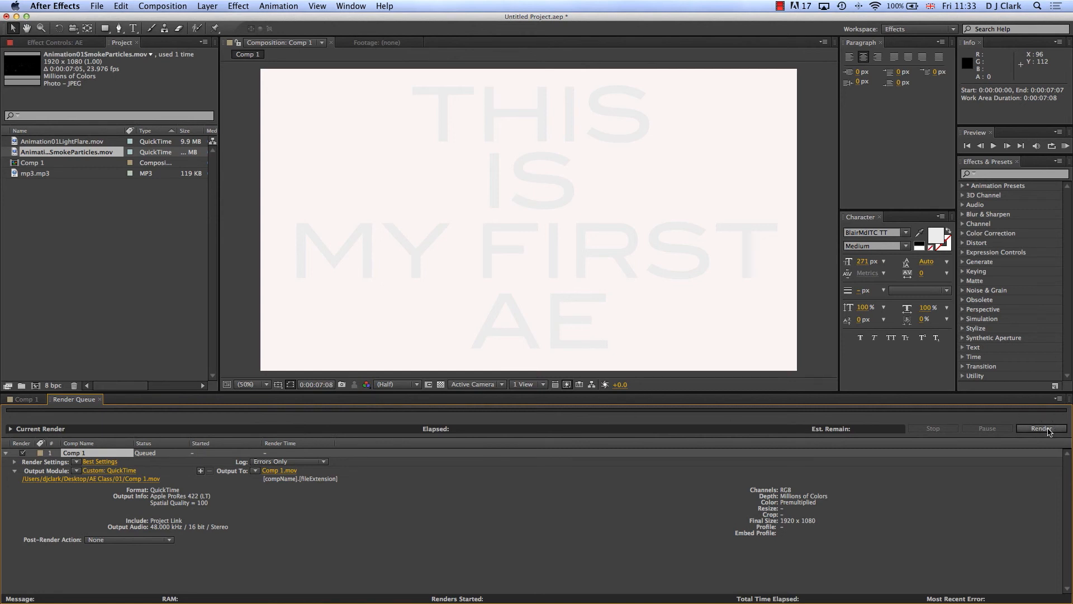
Set the output file to Comp 1.mov in the 01 folder and start rendering the queued composition
click(277, 470)
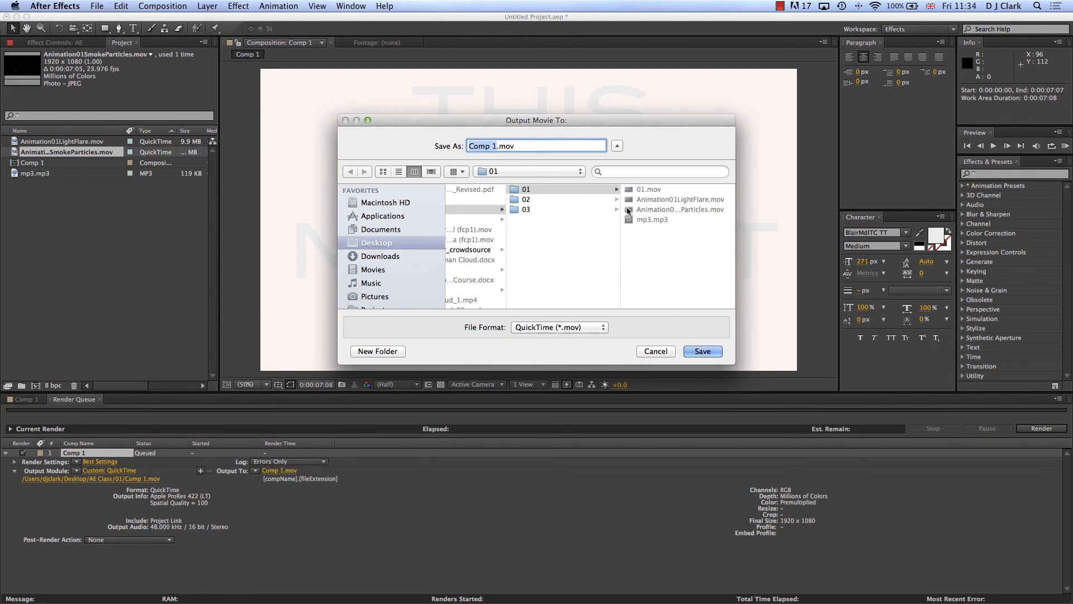
click(695, 353)
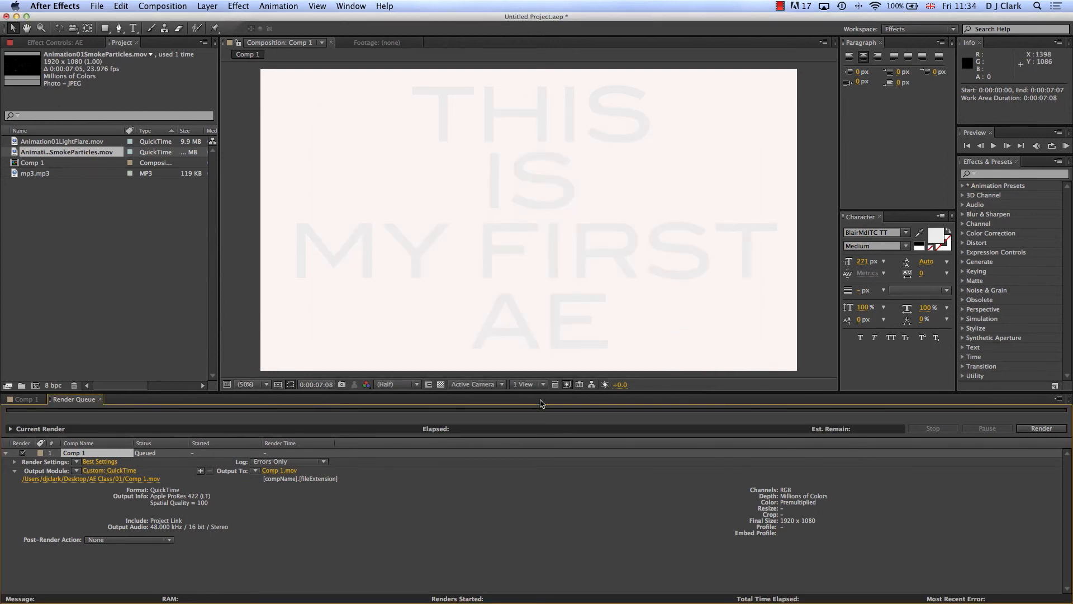
click(1050, 428)
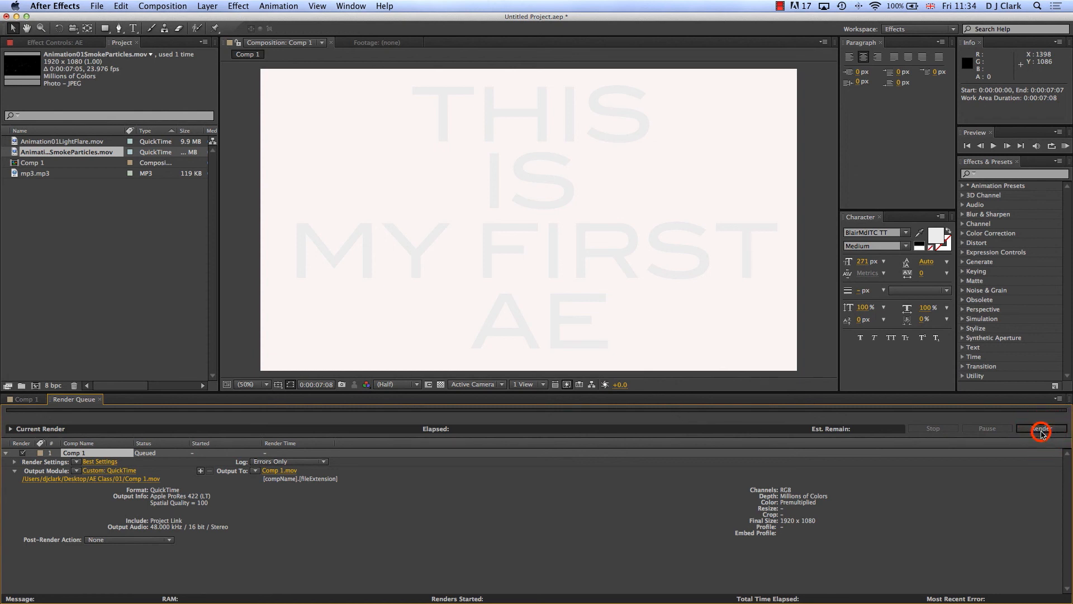